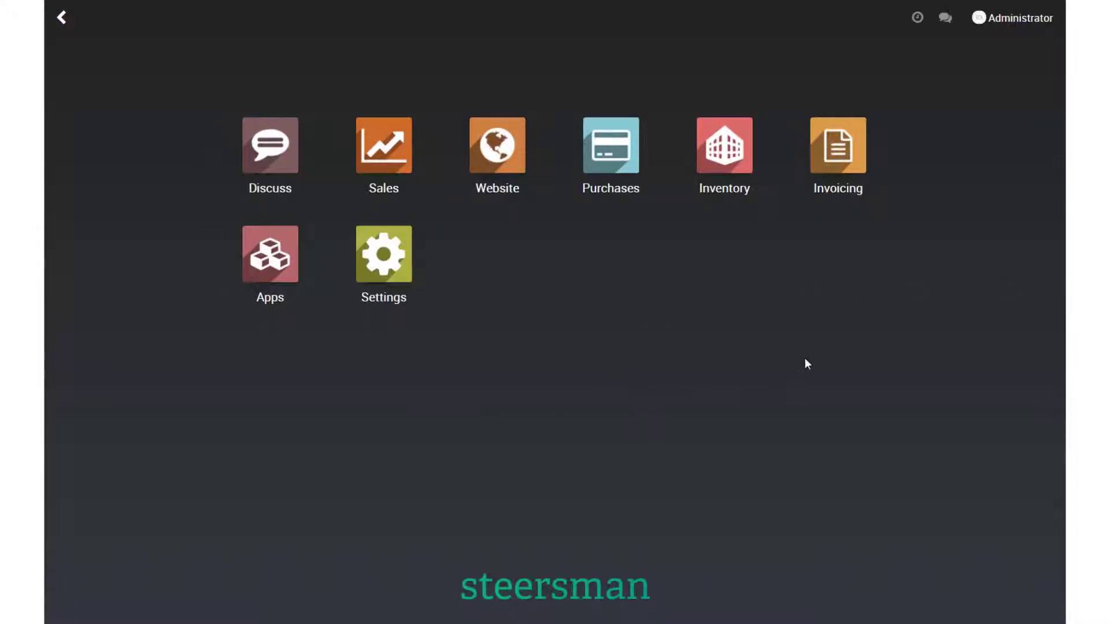
# - In Sales, filter the quotations to customer 'monarch'
pyautogui.click(385, 174)
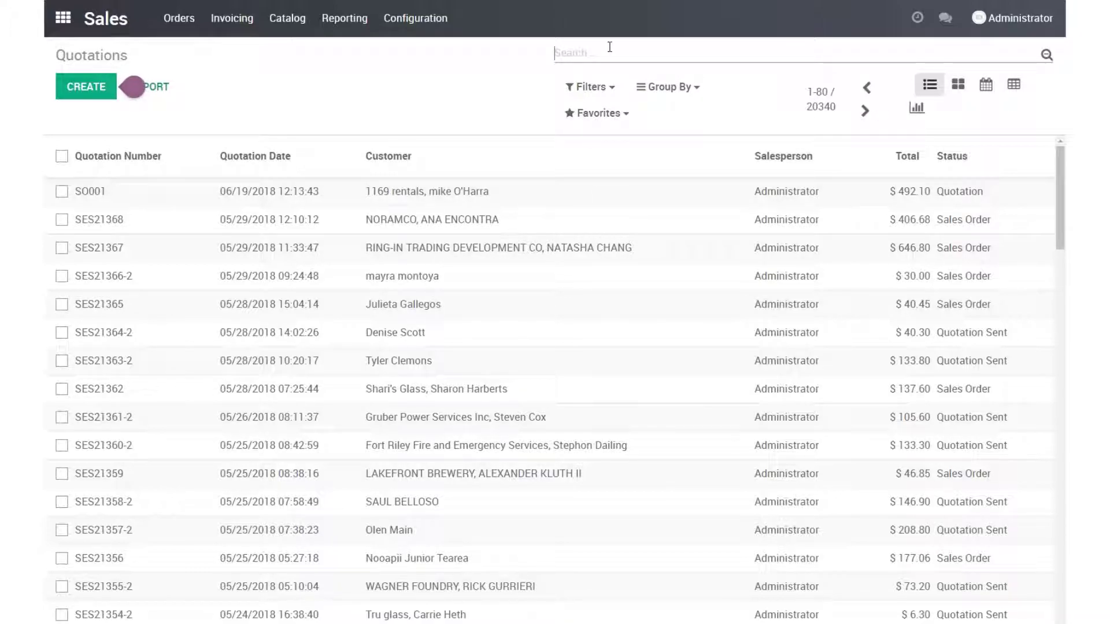
pyautogui.write('monarch')
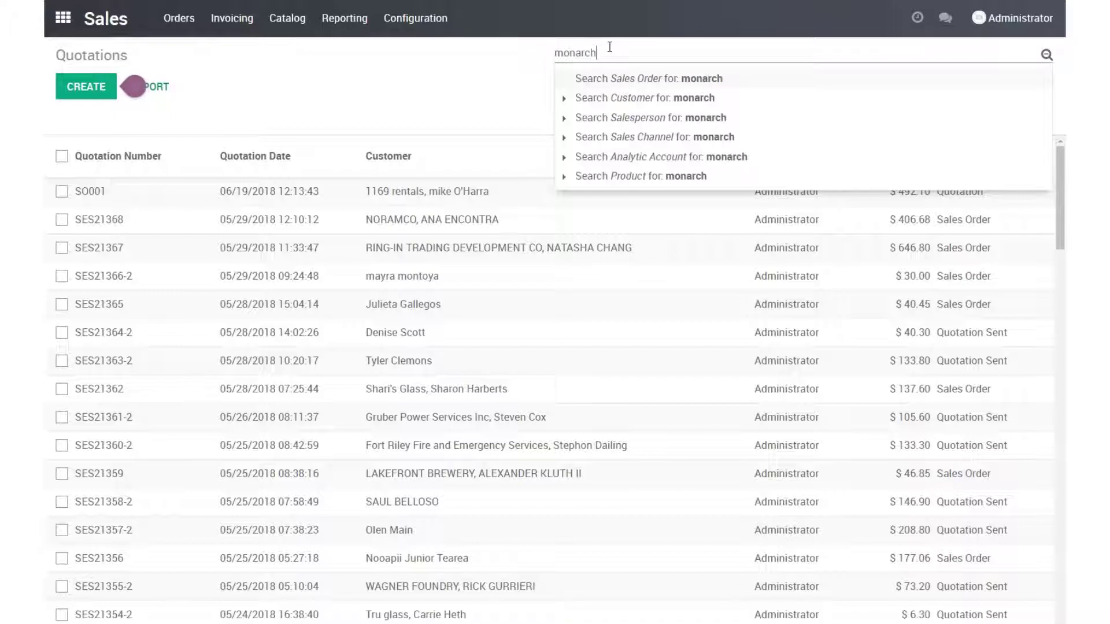
pyautogui.click(646, 98)
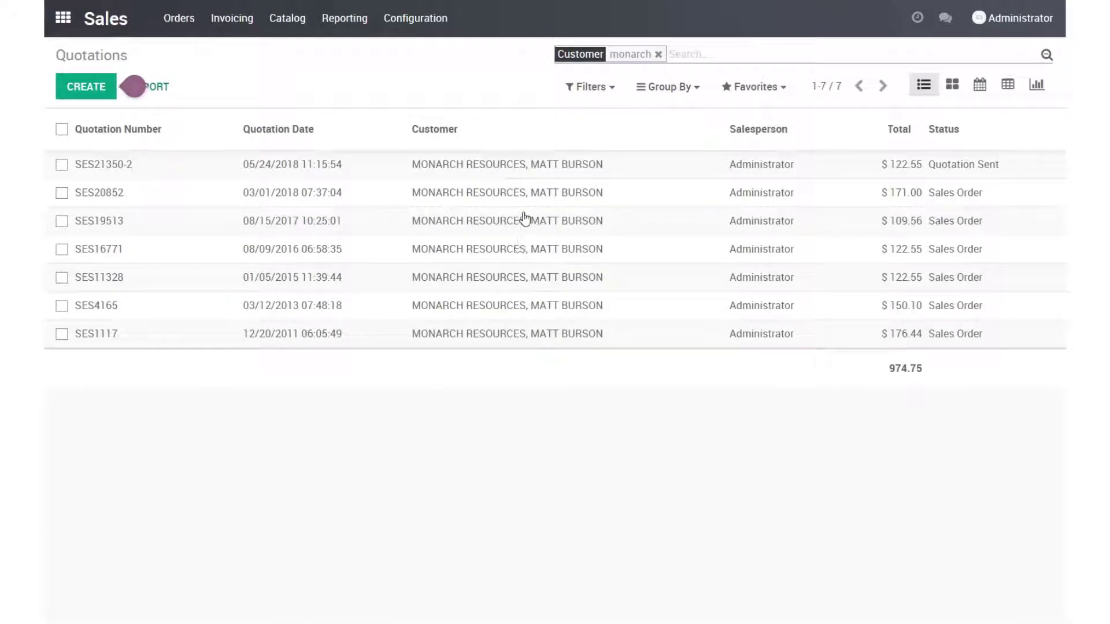
# - Review quotation SES19513, then return to the filtered quotations list
pyautogui.click(428, 221)
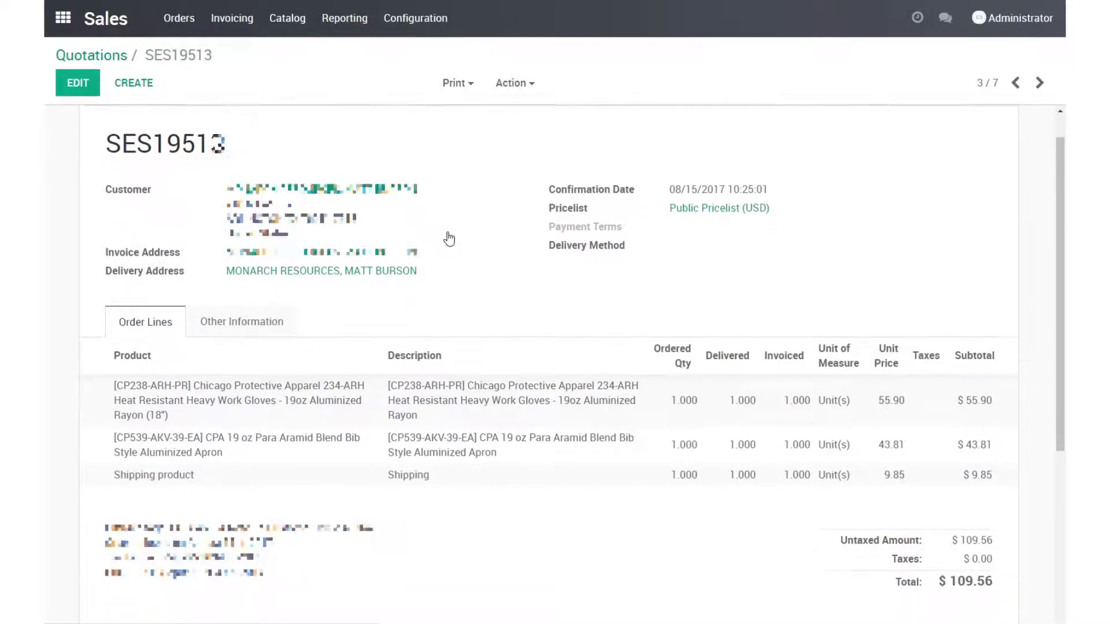
pyautogui.scroll(-3, 405, 271)
pyautogui.scroll(1, 278, 233)
pyautogui.scroll(3, 278, 233)
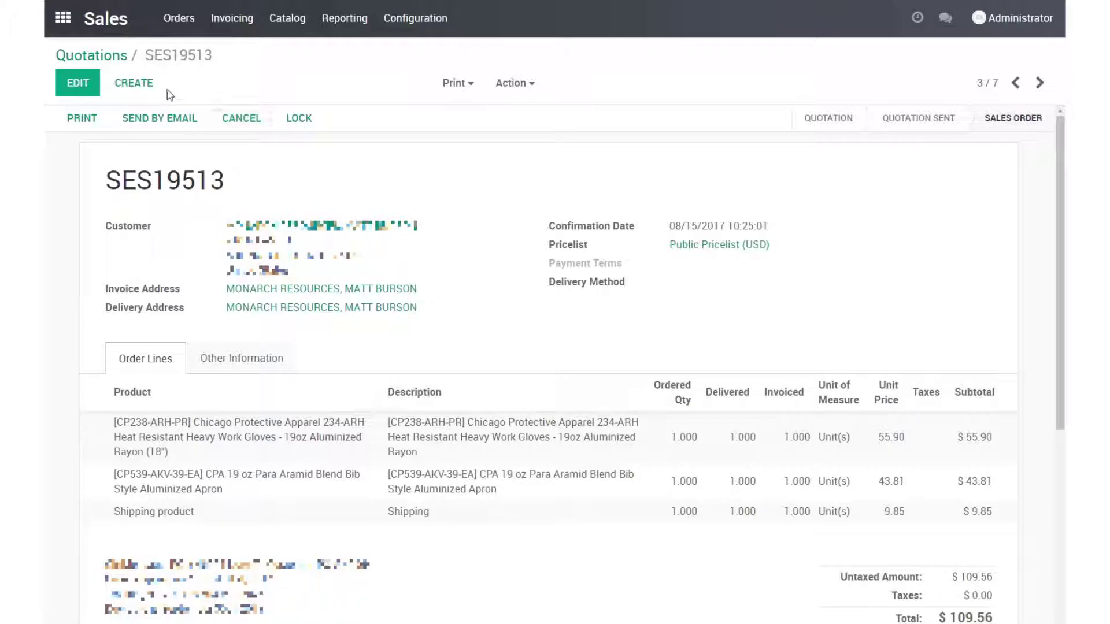
pyautogui.click(113, 59)
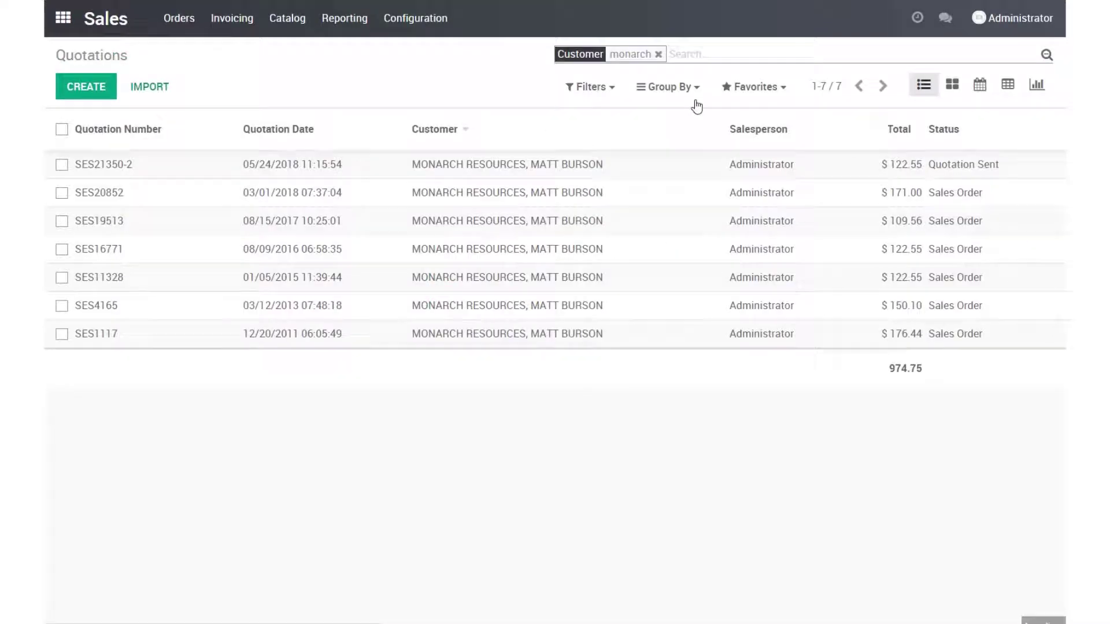
# - Clear the monarch filter, open the Sales Analysis report, and look over its Measures list
pyautogui.click(659, 55)
pyautogui.click(350, 20)
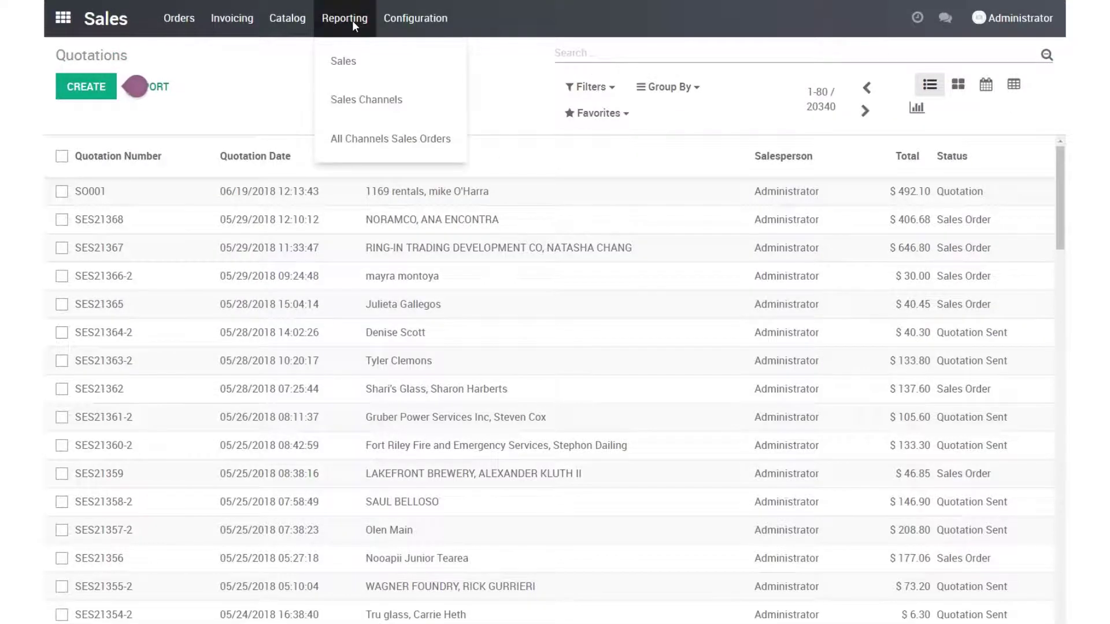
pyautogui.click(350, 61)
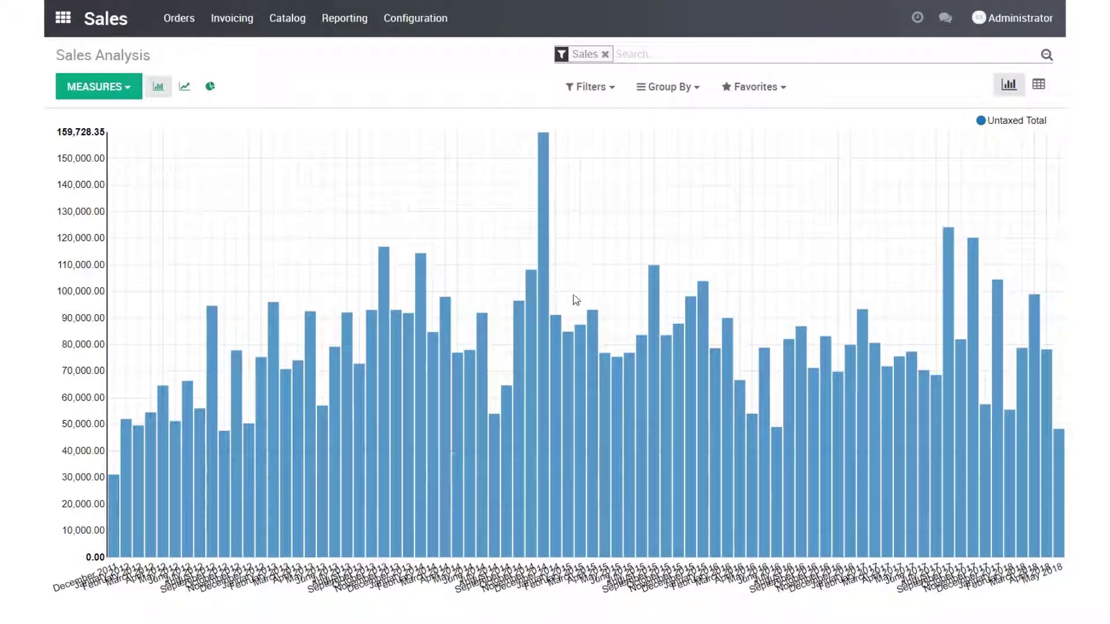
pyautogui.click(110, 90)
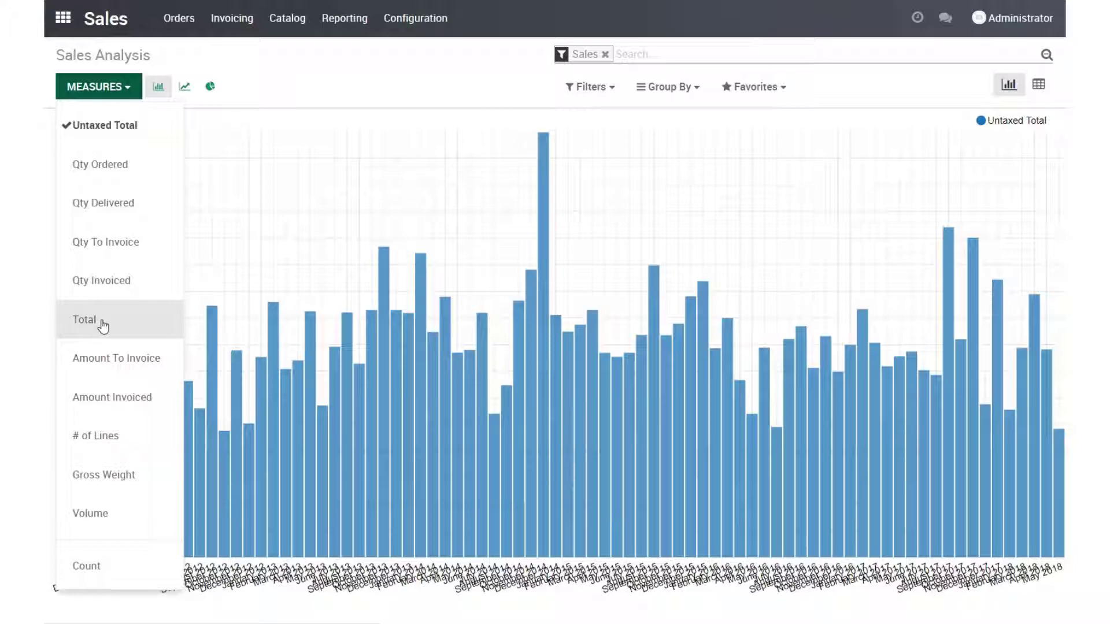
pyautogui.click(423, 67)
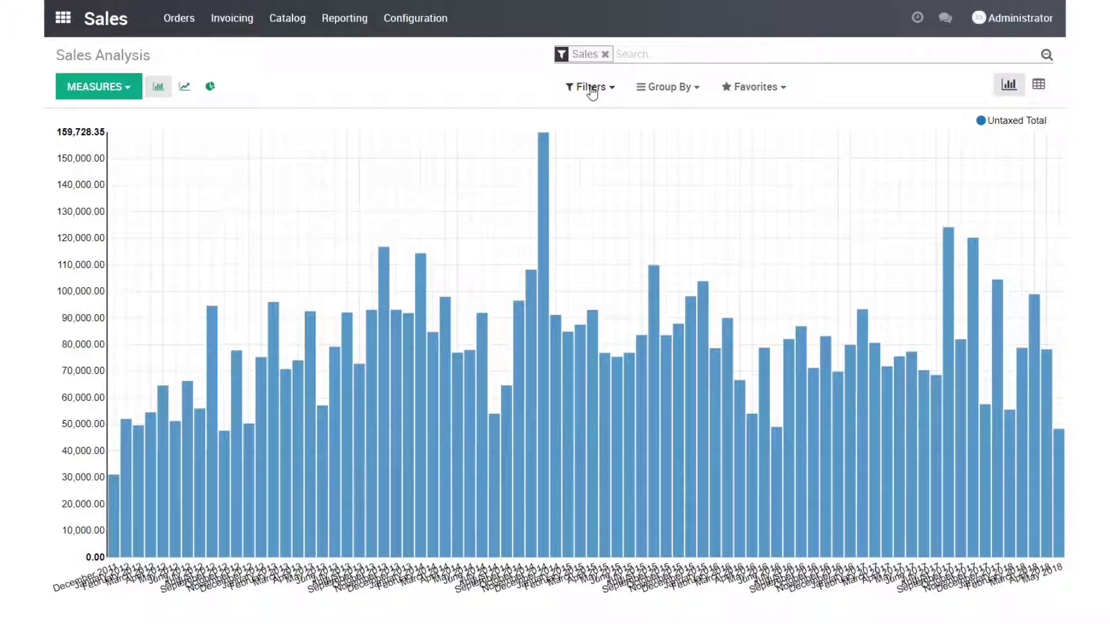
# - Start a custom filter on Date Order with the 'is after' operator
pyautogui.click(589, 87)
pyautogui.click(620, 216)
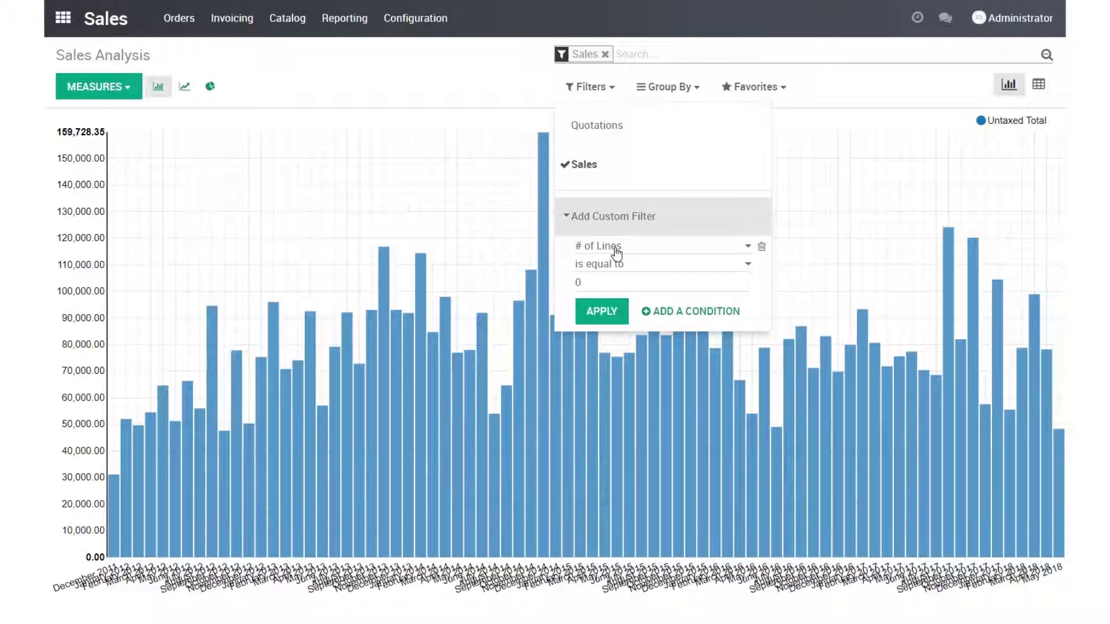
pyautogui.click(624, 249)
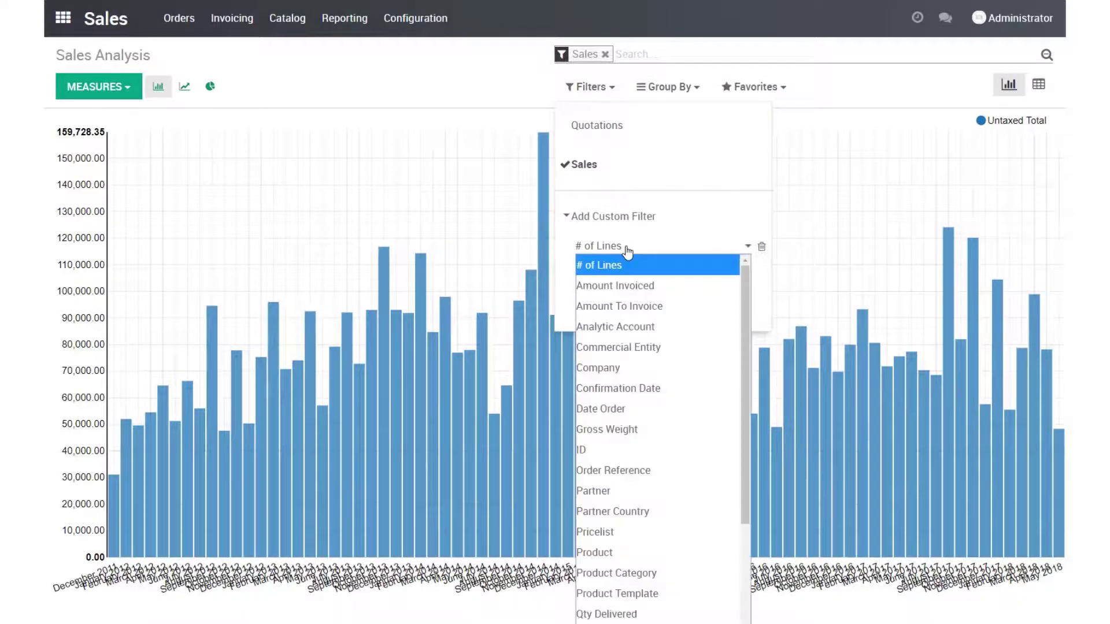
pyautogui.click(642, 409)
pyautogui.click(618, 264)
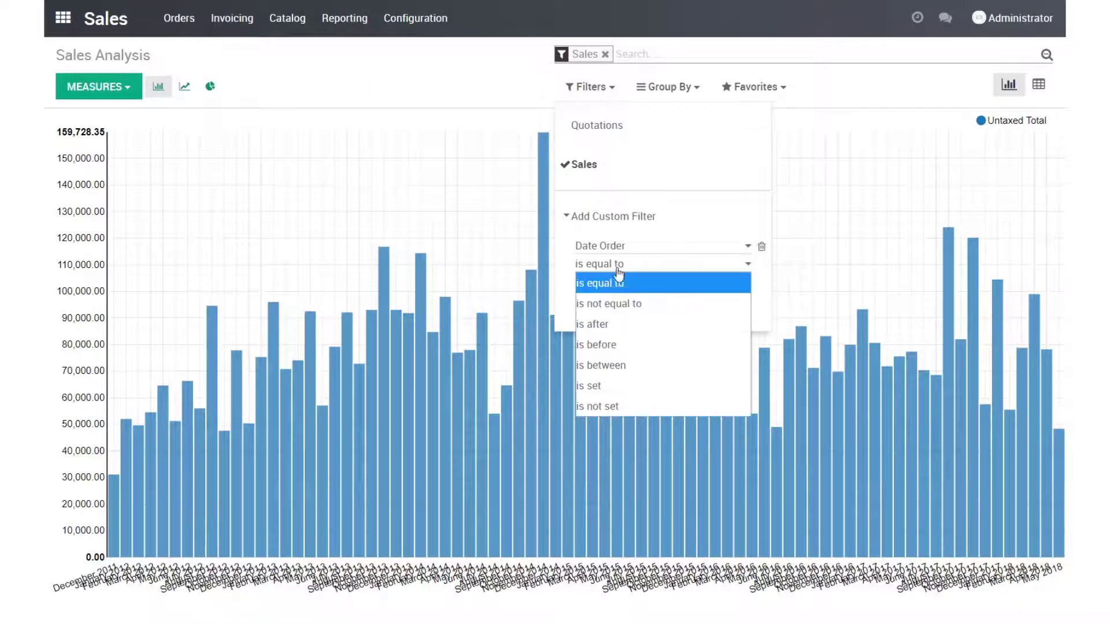
pyautogui.click(611, 328)
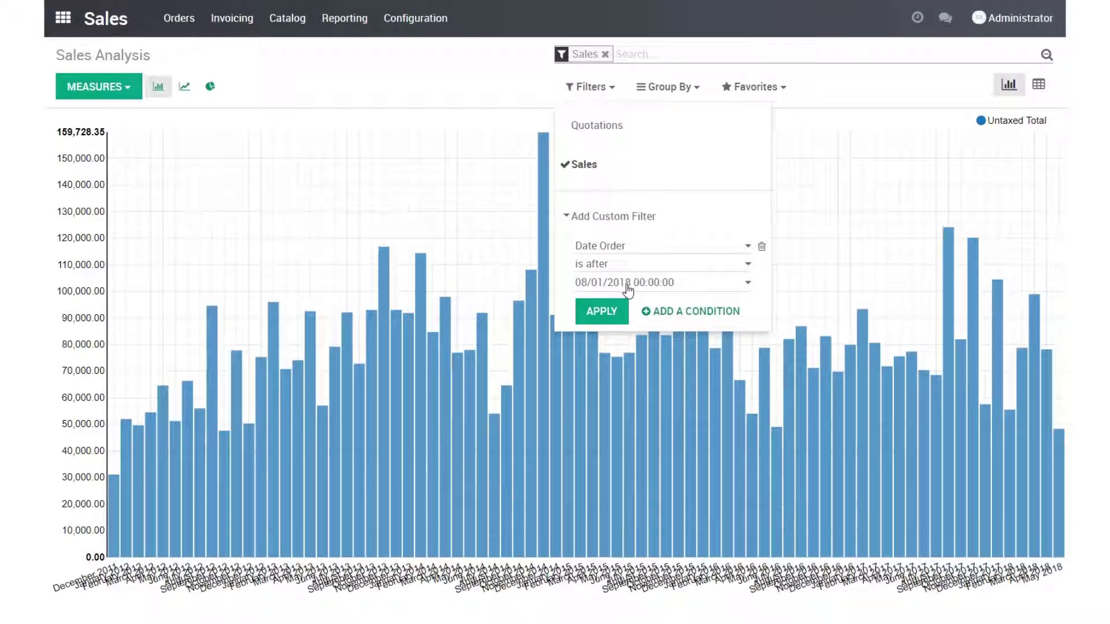
# - Set the date to 01/01/2017 00:00:00 and apply the filter
pyautogui.click(628, 286)
pyautogui.click(632, 283)
pyautogui.press('BackSpace')
pyautogui.write('7')
pyautogui.press('BackSpace')
pyautogui.write('1')
pyautogui.click(601, 311)
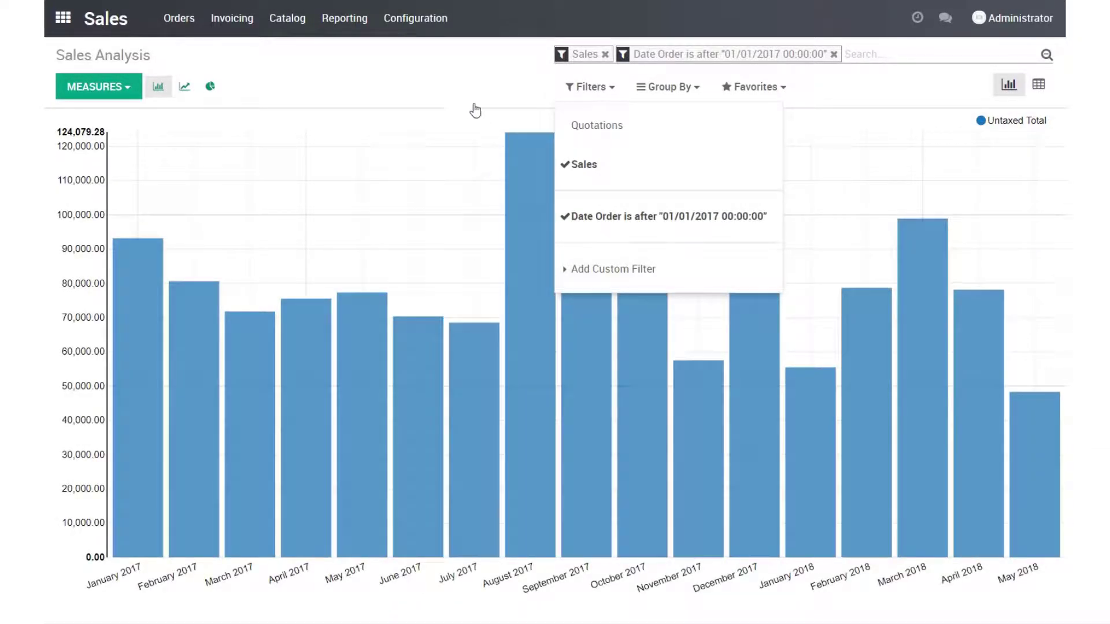
pyautogui.click(458, 69)
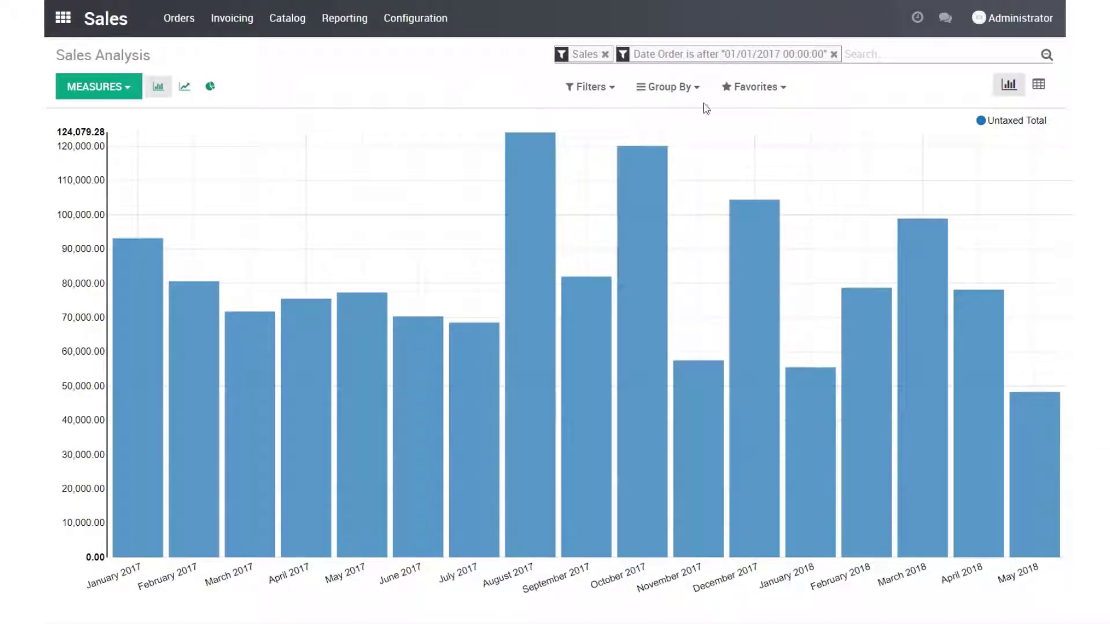
# - Save the current search as favorite '2017 and up', shared with all users
pyautogui.click(768, 88)
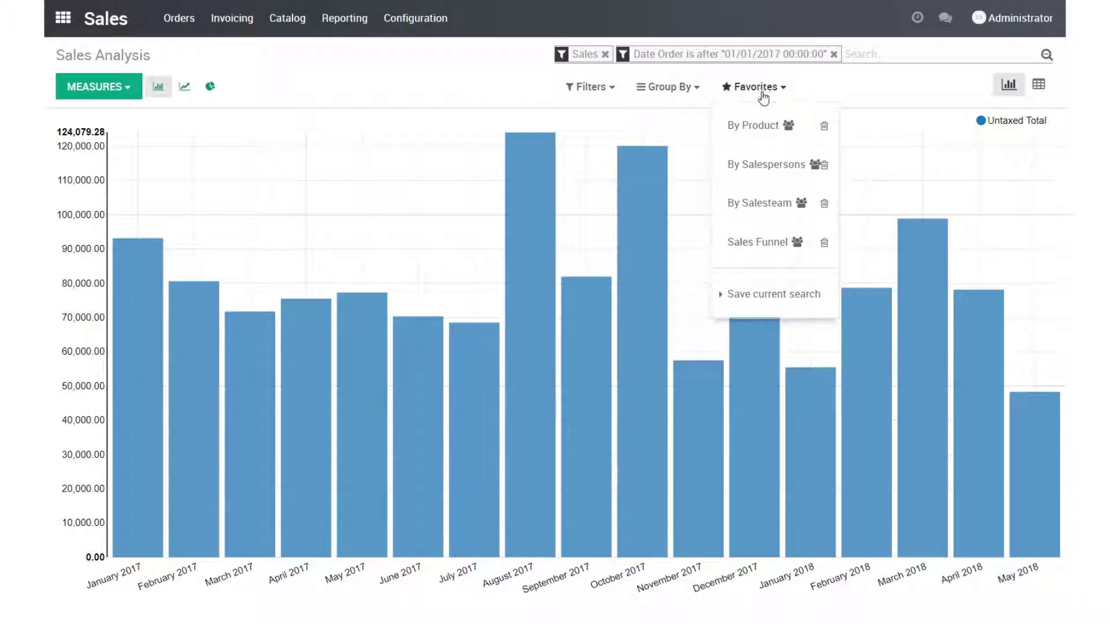
pyautogui.click(770, 298)
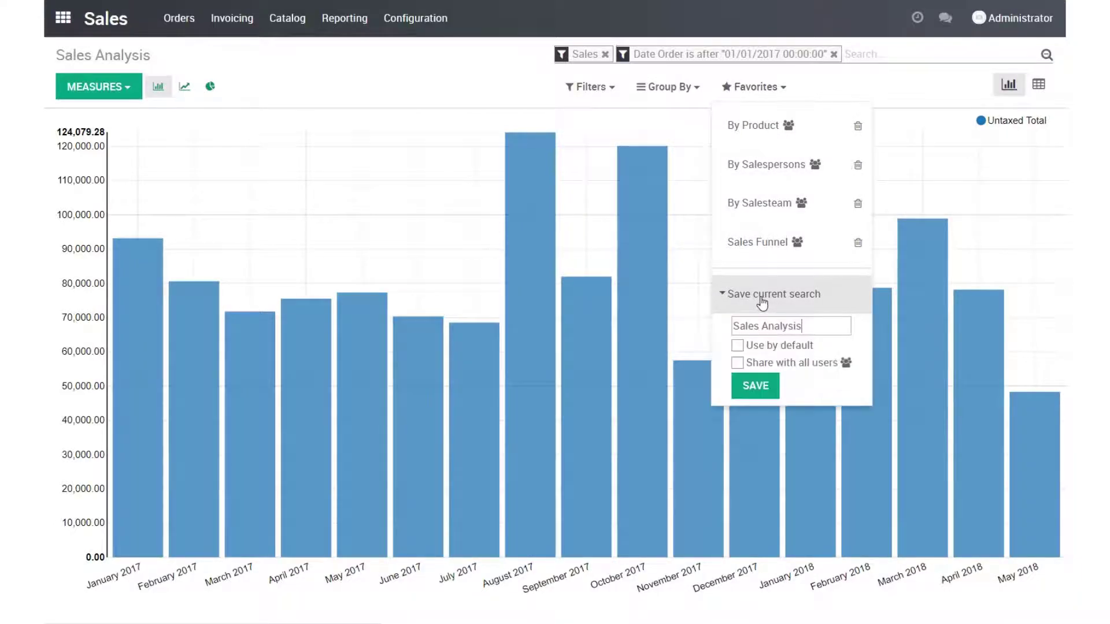
pyautogui.hotkey('ctrl', 'a')
pyautogui.write('20')
pyautogui.click(739, 363)
pyautogui.click(756, 387)
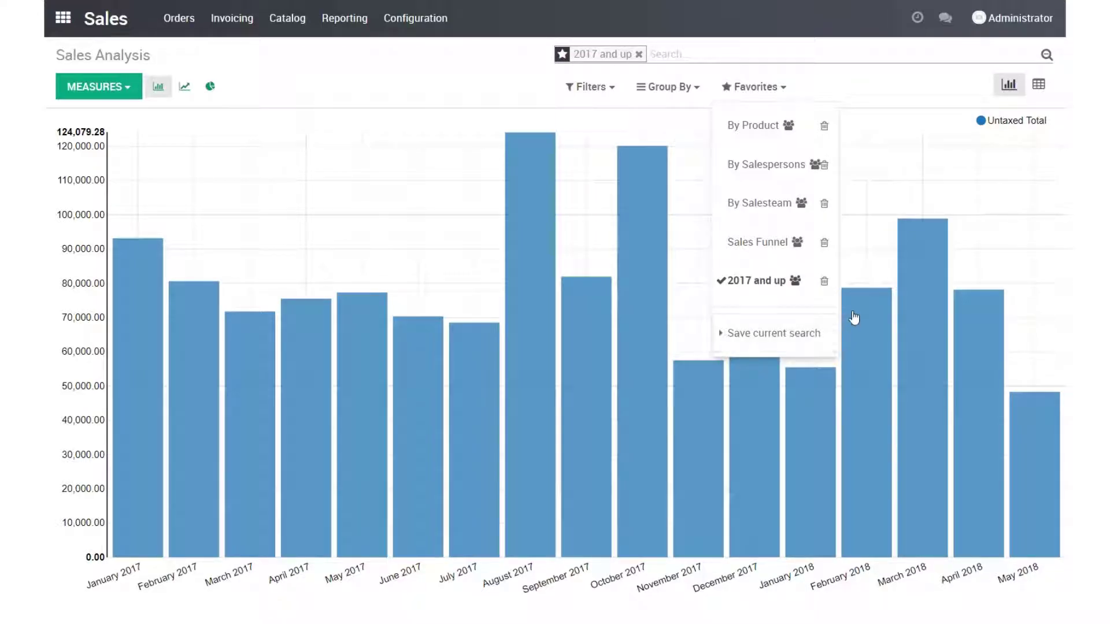
pyautogui.click(454, 72)
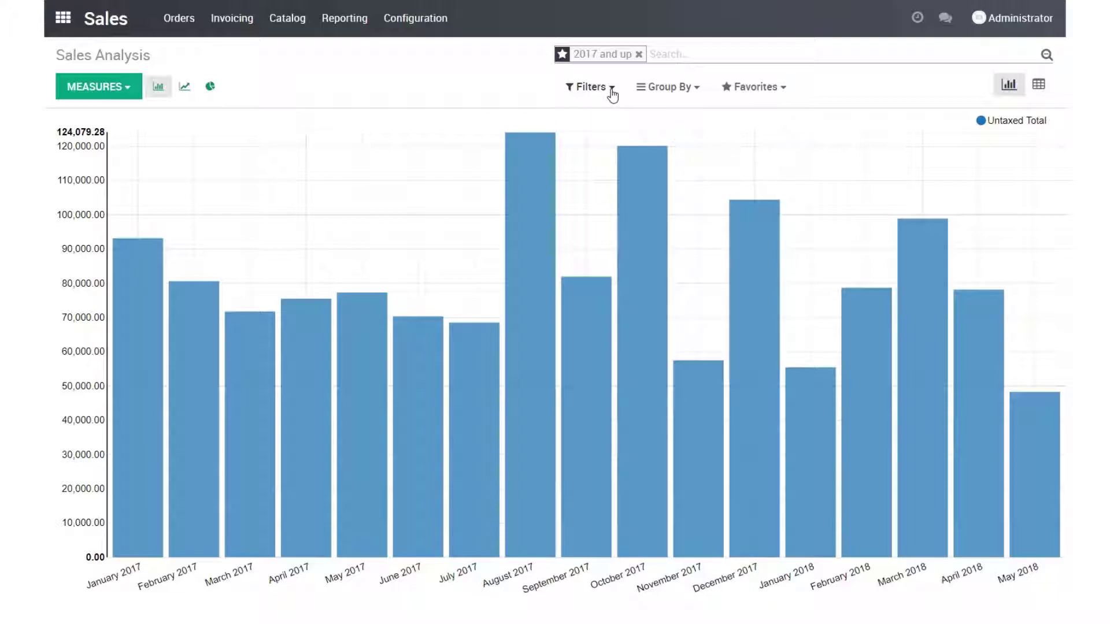
# - Switch to the pivot view, reapply the '2017 and up' favorite, and open June 2018's group-by options
pyautogui.click(1038, 87)
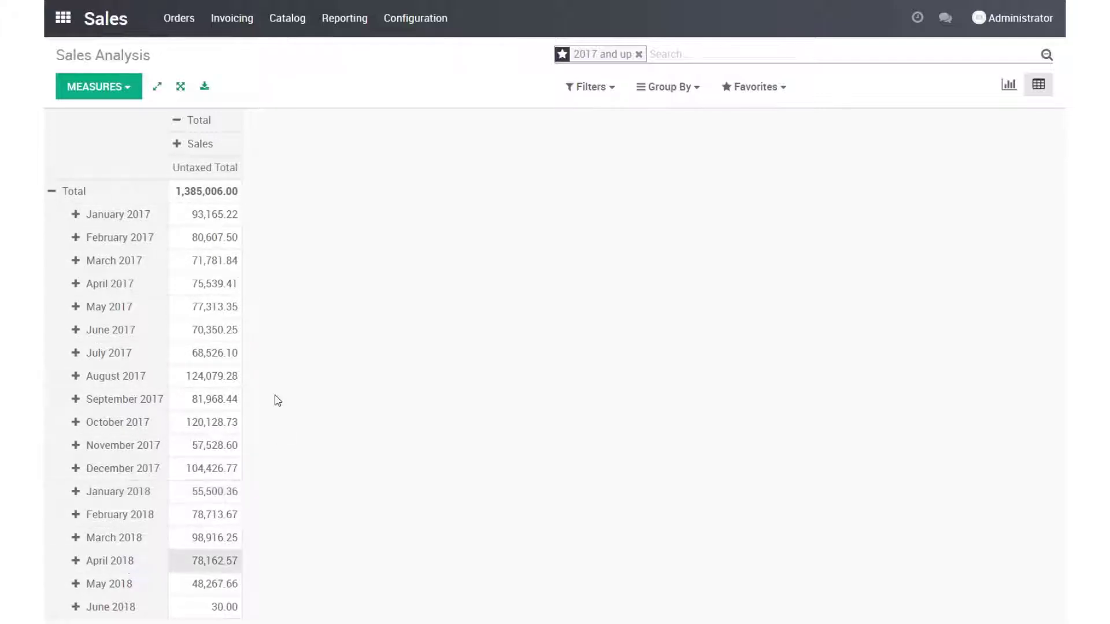
pyautogui.click(638, 54)
pyautogui.scroll(-10, 223, 258)
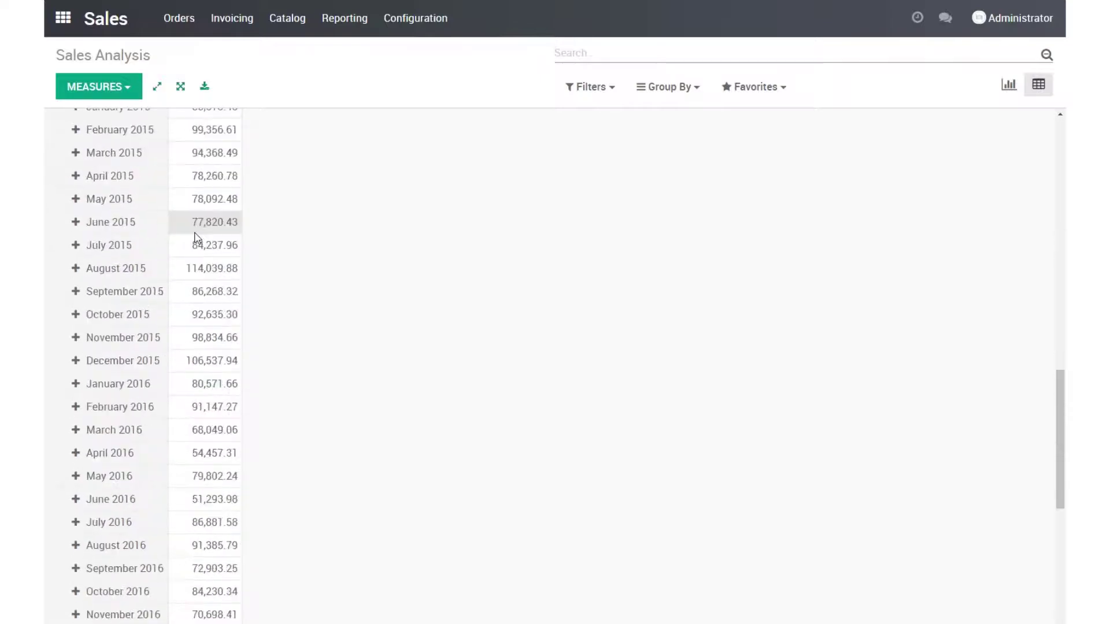
pyautogui.scroll(10, 198, 236)
pyautogui.click(753, 92)
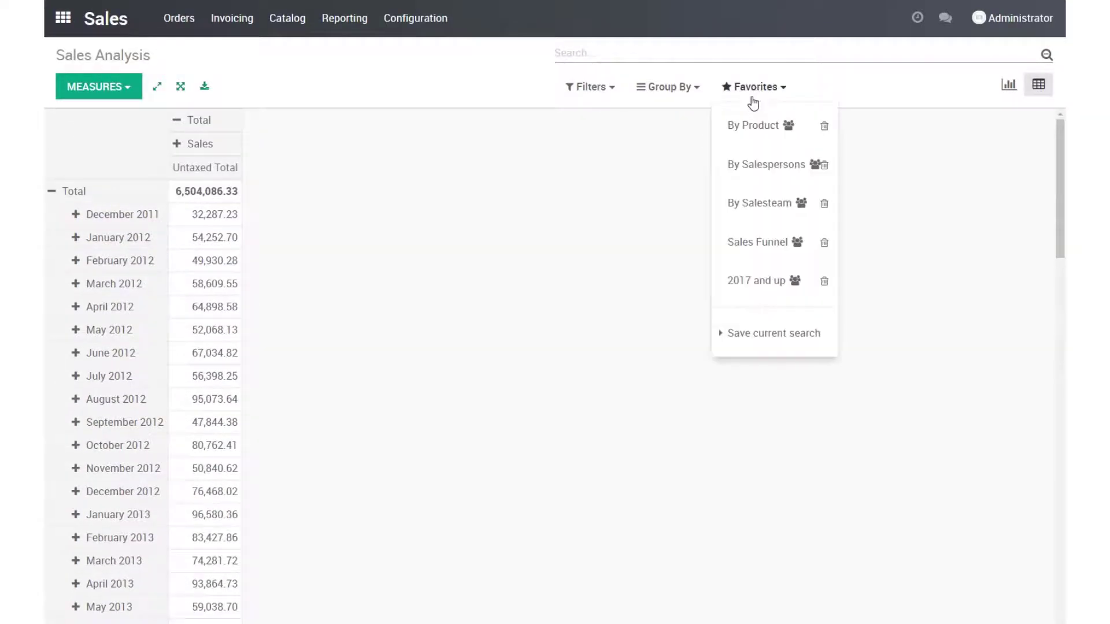
pyautogui.click(759, 282)
pyautogui.click(432, 267)
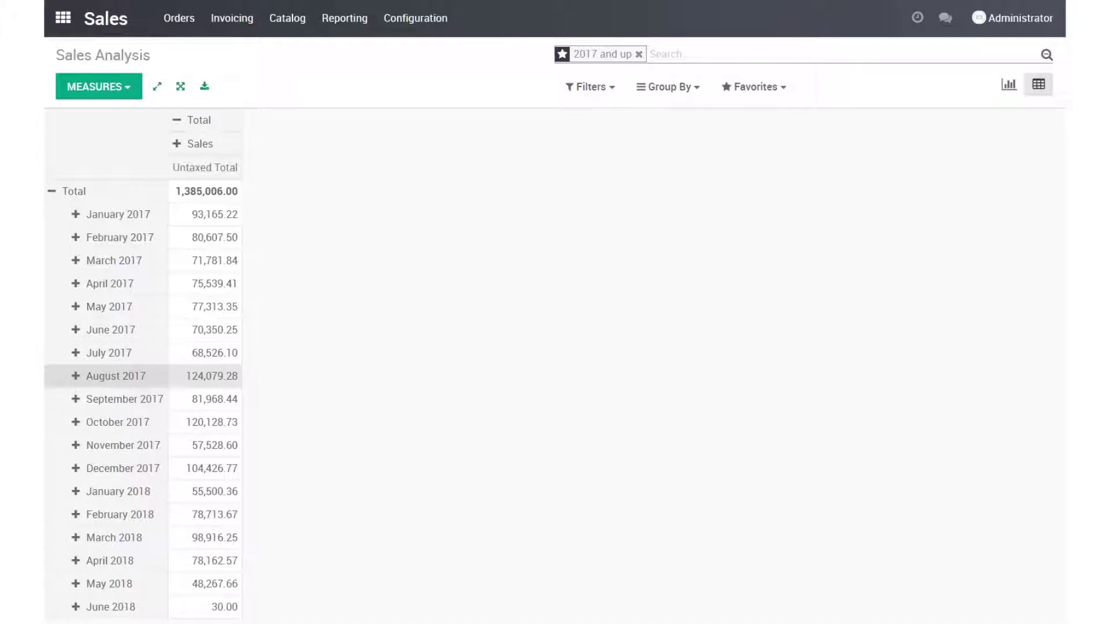
pyautogui.click(77, 608)
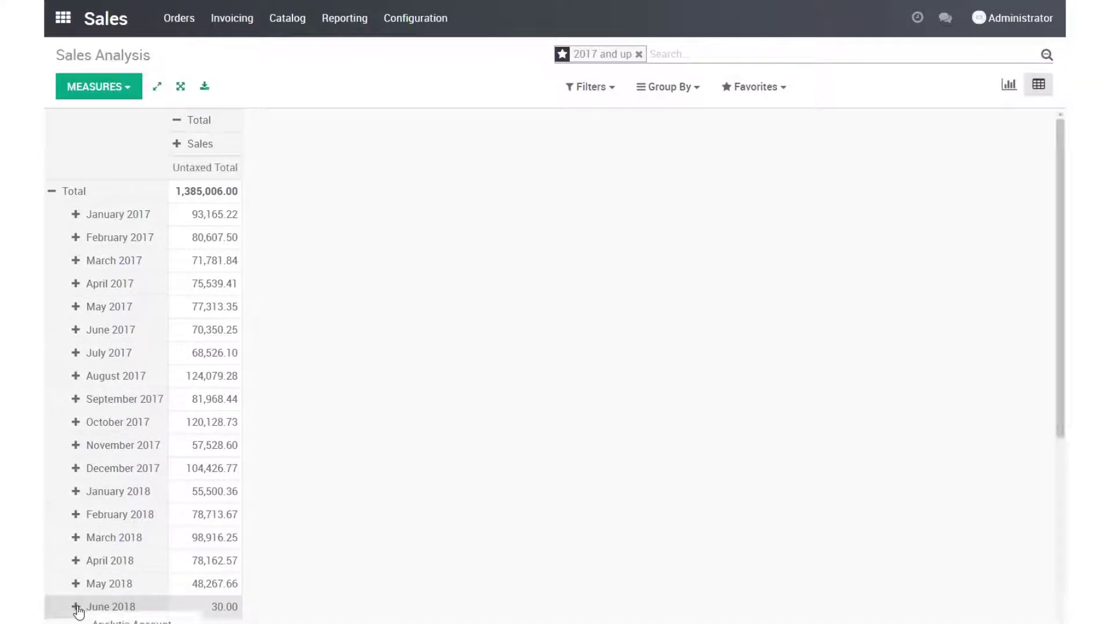
pyautogui.scroll(-5, 156, 491)
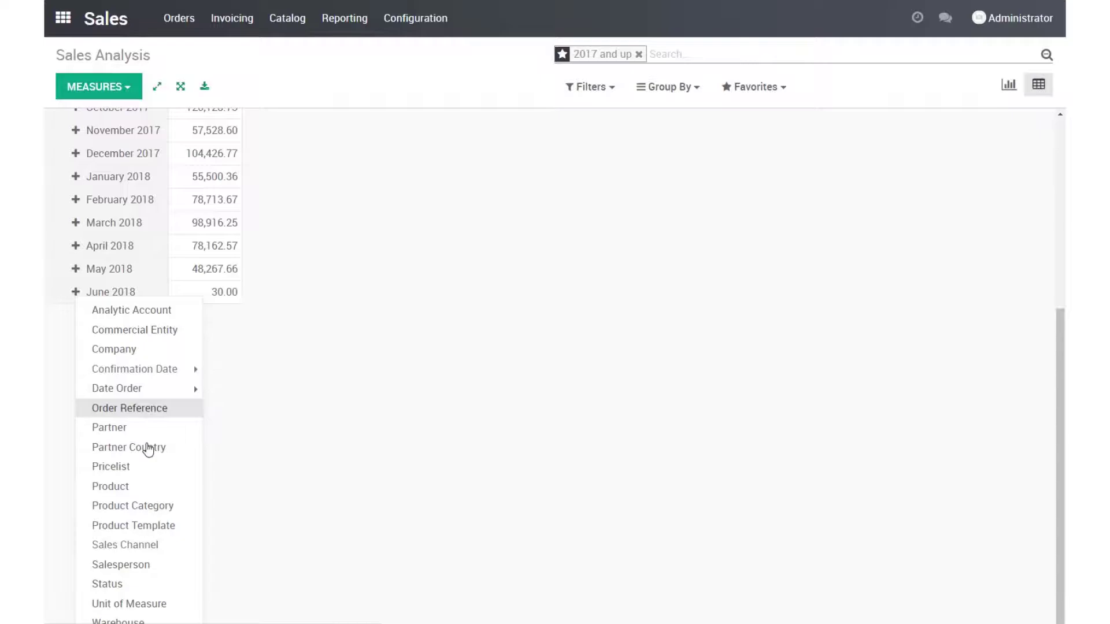
# - Group the May 2018 pivot row by Product and scroll through the product totals
pyautogui.click(119, 487)
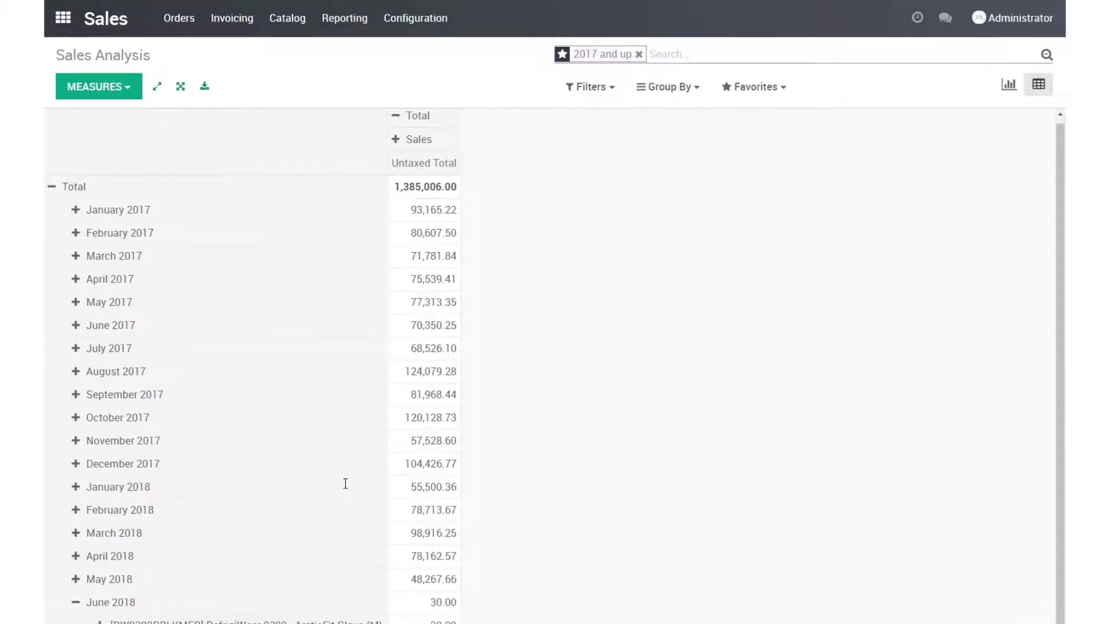
pyautogui.click(81, 579)
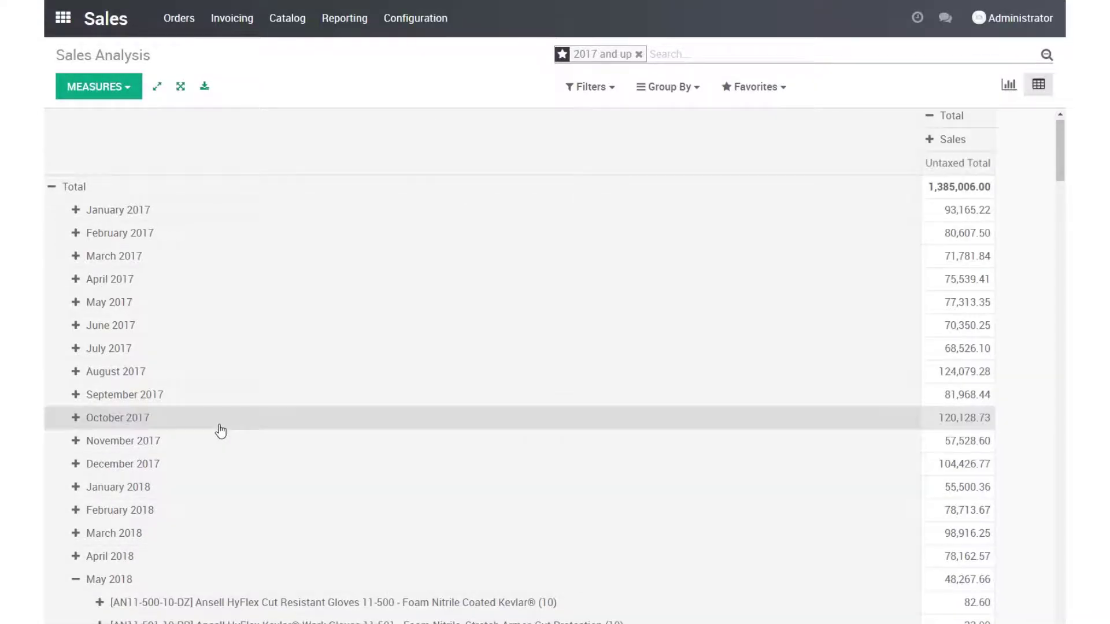
pyautogui.scroll(-15, 220, 430)
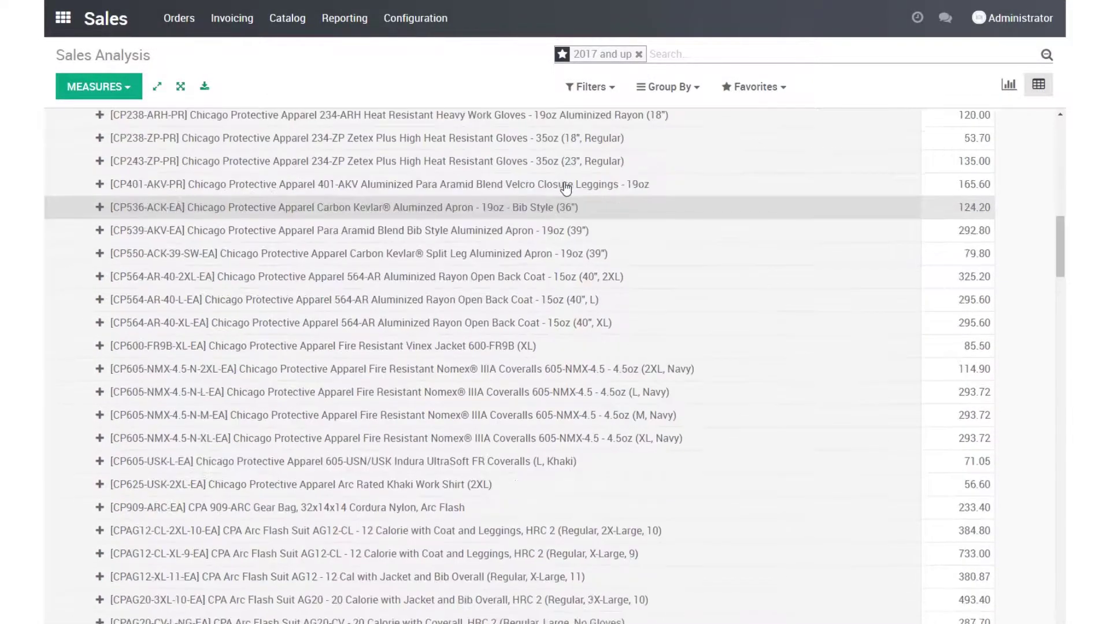
pyautogui.scroll(-20, 566, 188)
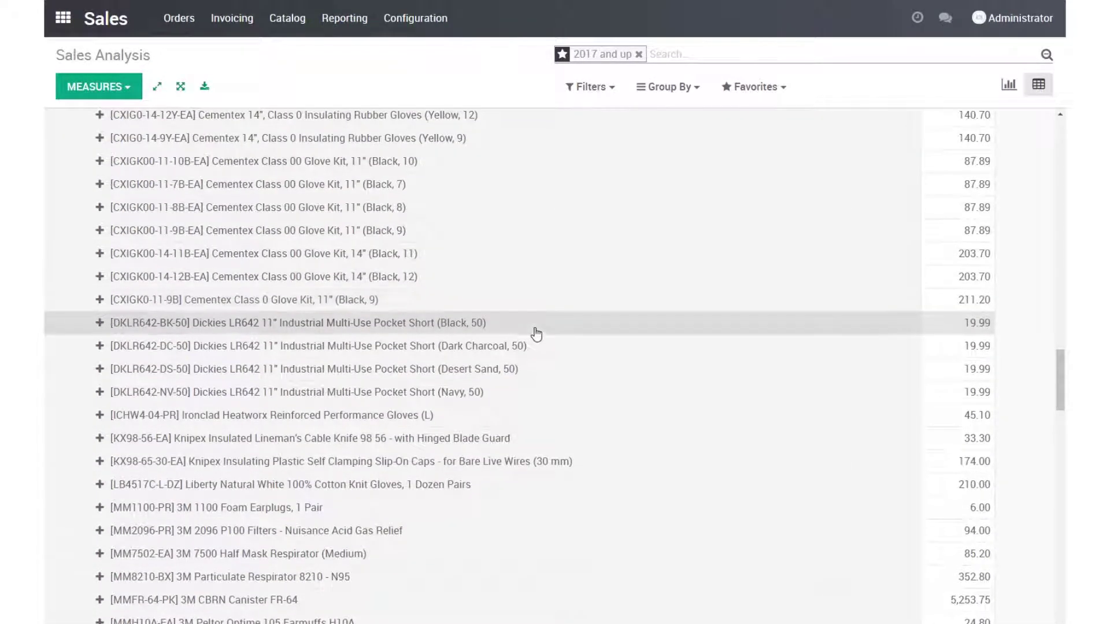
pyautogui.scroll(20, 543, 324)
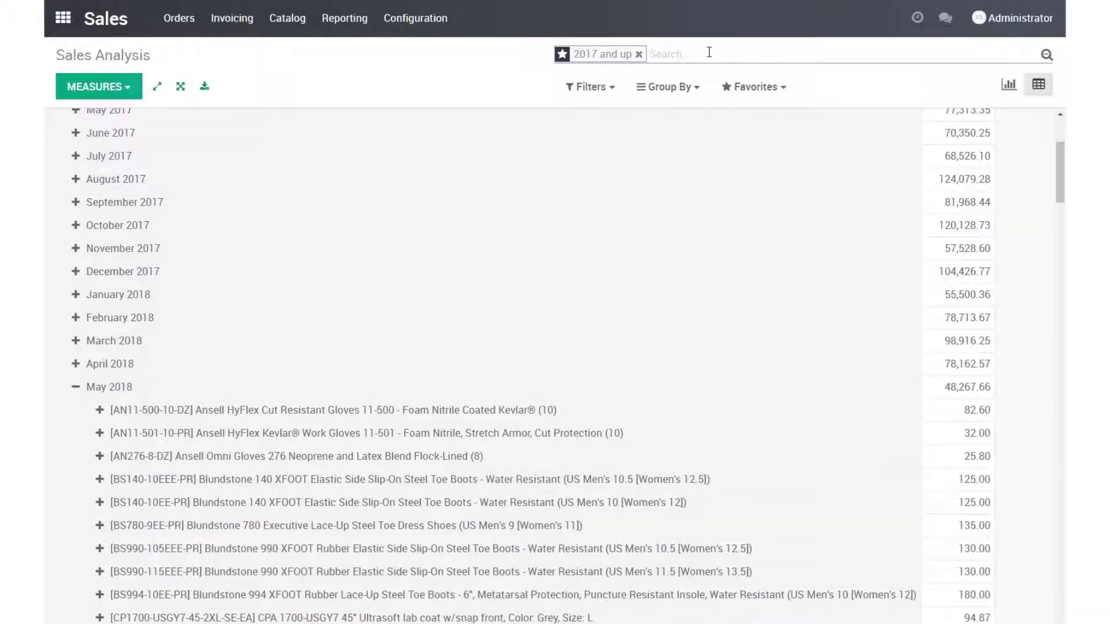
# - Filter the pivot to 'ansell' products, review the rows, then remove that Product filter
pyautogui.write('ansell')
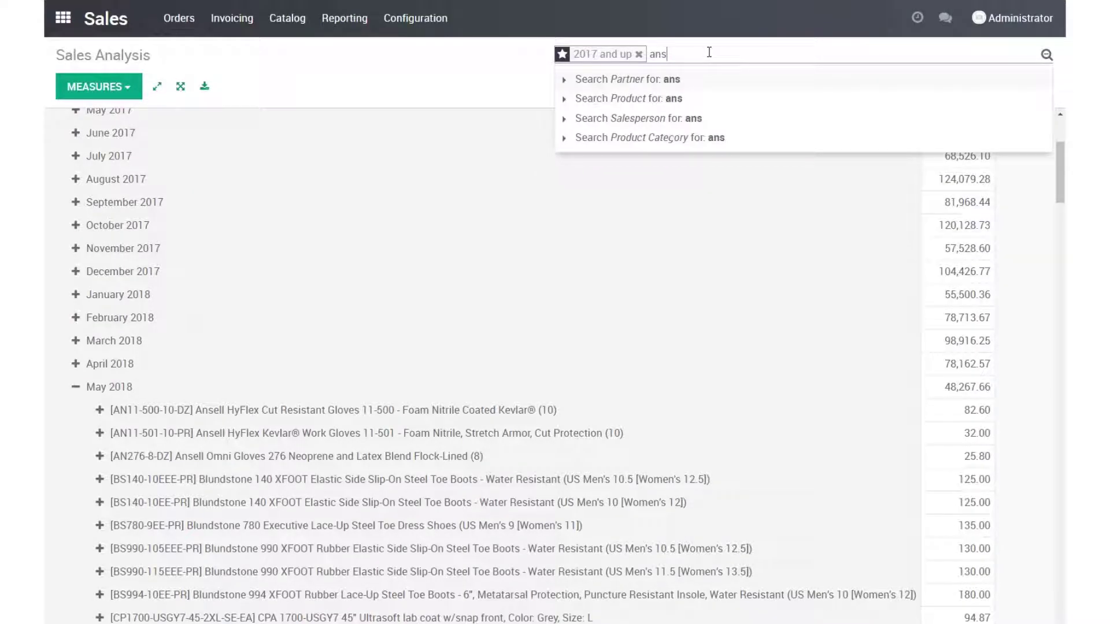
pyautogui.click(655, 101)
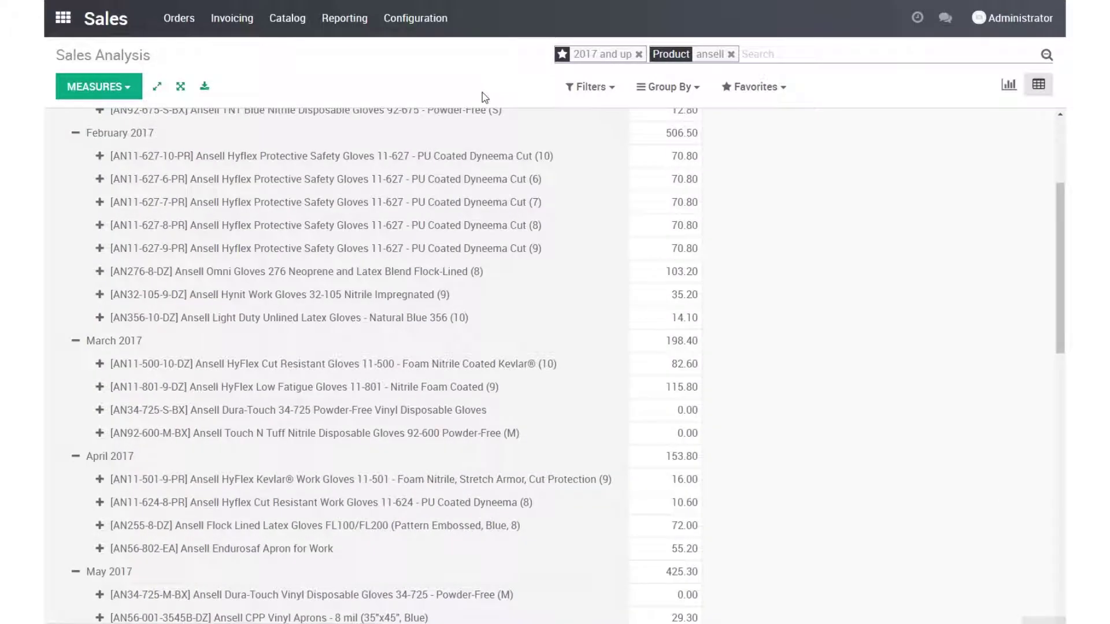
pyautogui.scroll(5, 407, 358)
pyautogui.scroll(-15, 397, 282)
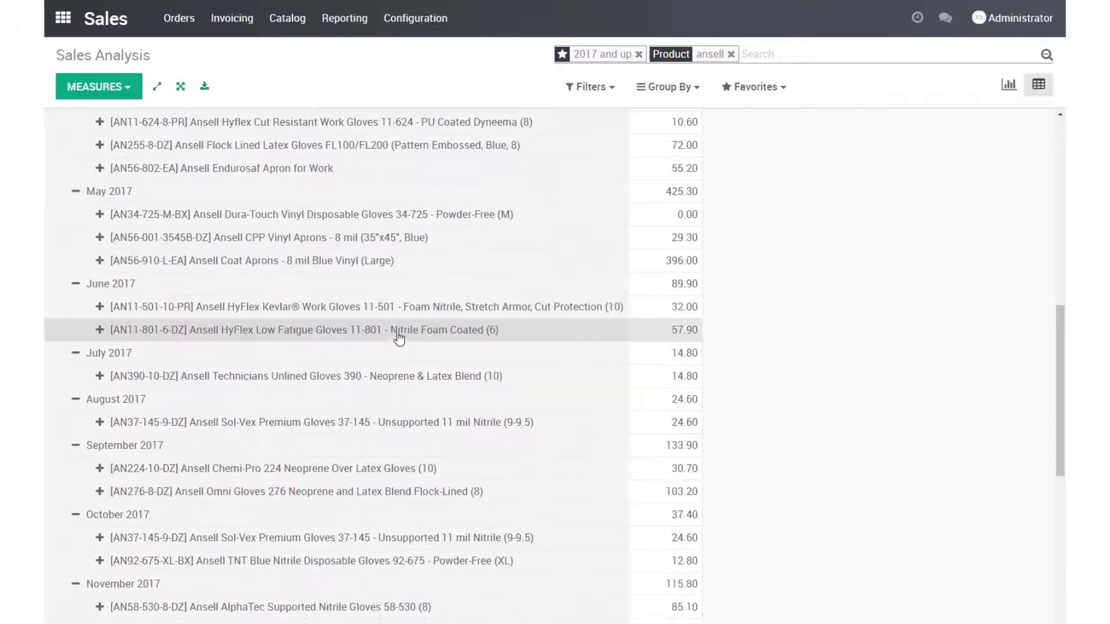
pyautogui.scroll(-4, 403, 337)
pyautogui.scroll(15, 465, 322)
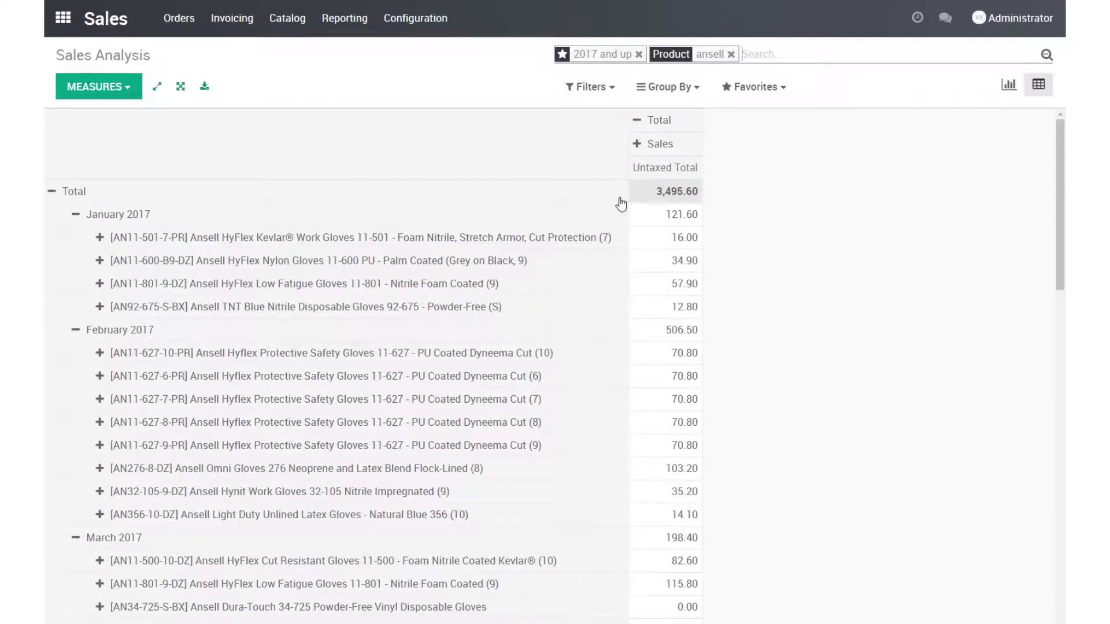
pyautogui.scroll(-15, 453, 255)
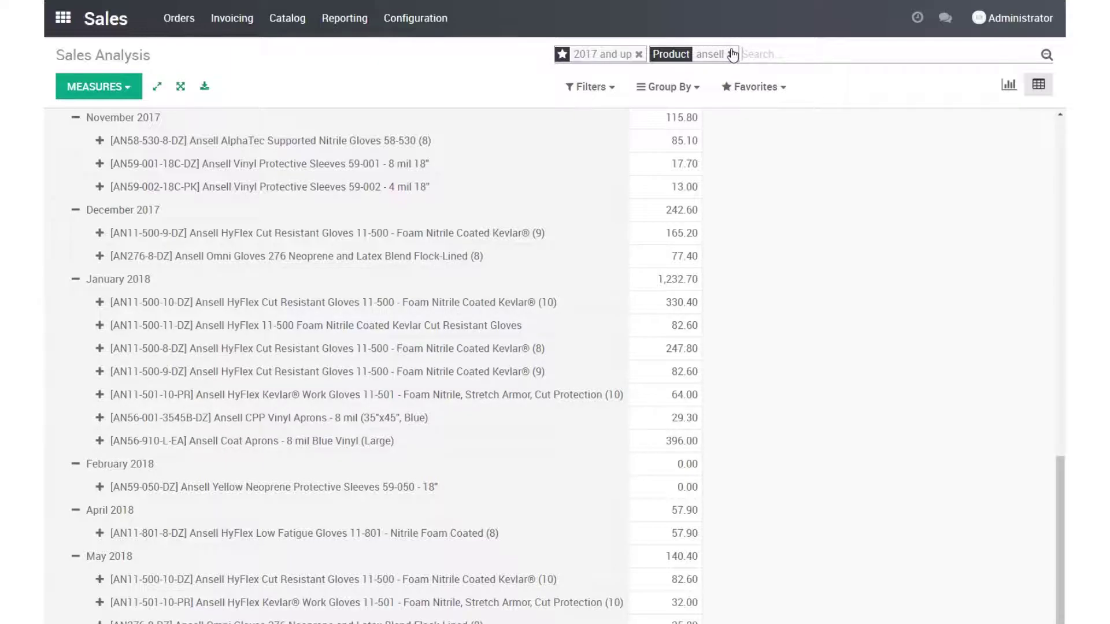
pyautogui.click(731, 55)
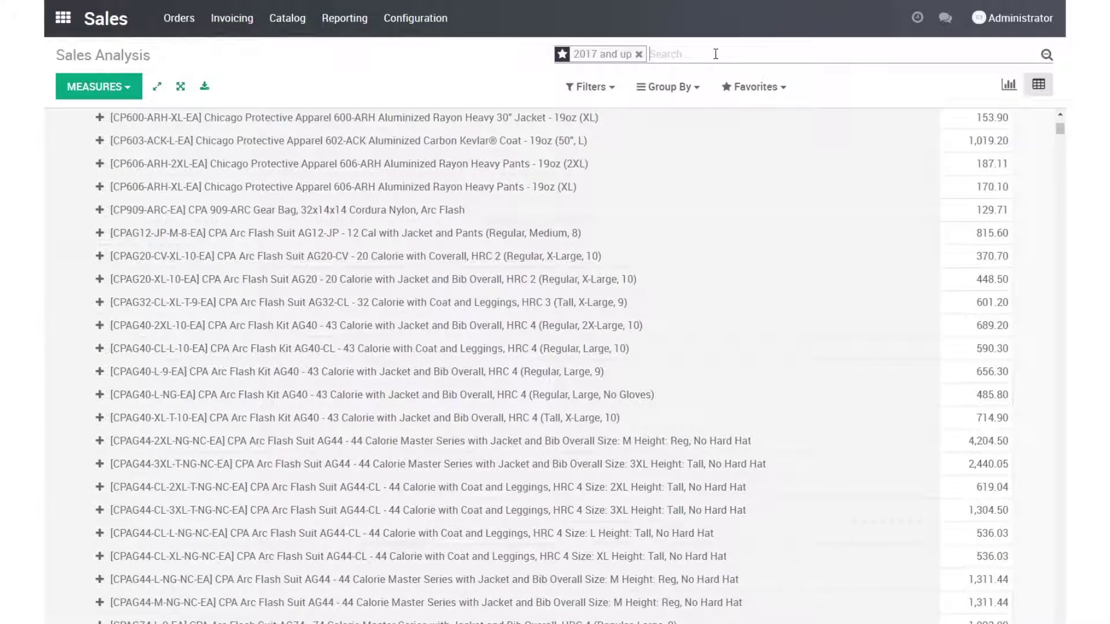
# - Filter products by '11-500' and display the monthly untaxed totals as a bar chart
pyautogui.write('11-500')
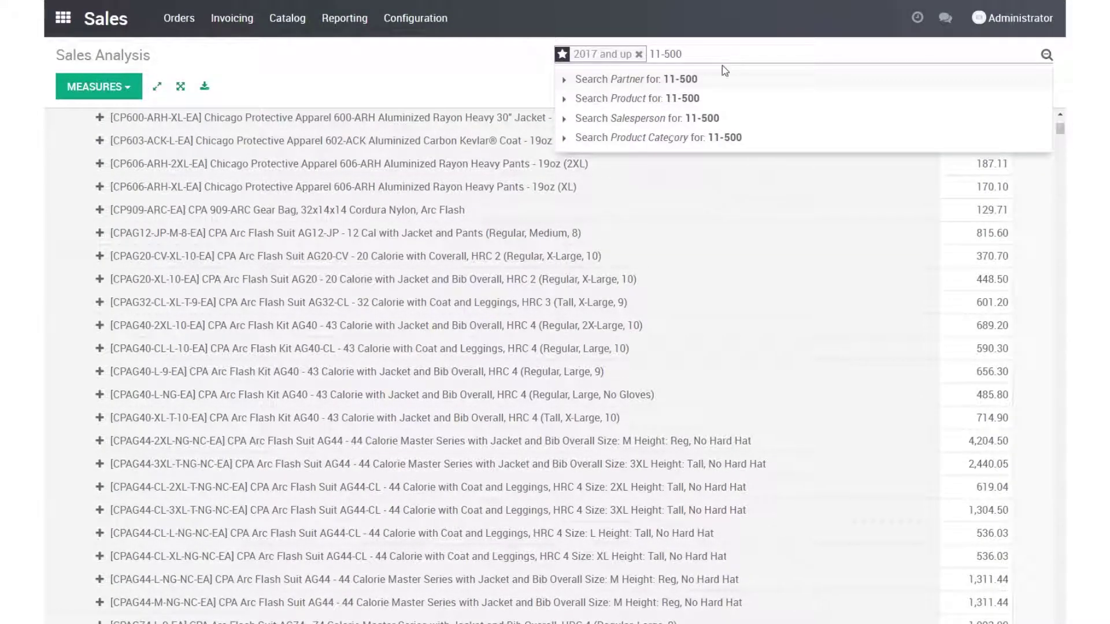
pyautogui.click(681, 99)
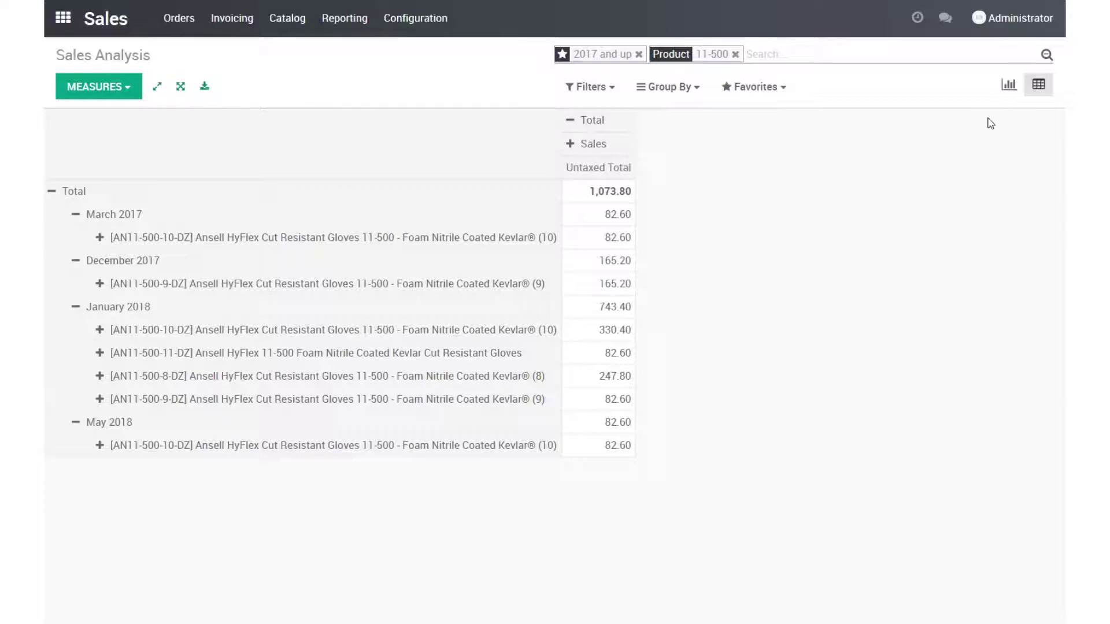
pyautogui.click(1009, 85)
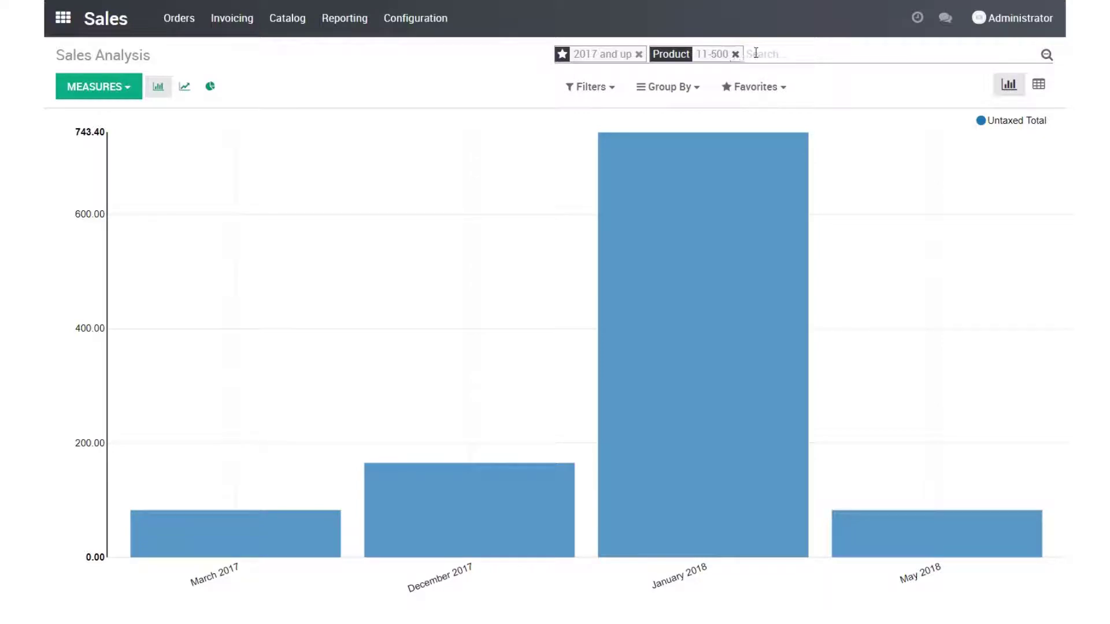
# - Add 'ansell' and 'chicago' to the '11-500' product filter
pyautogui.write('ansell')
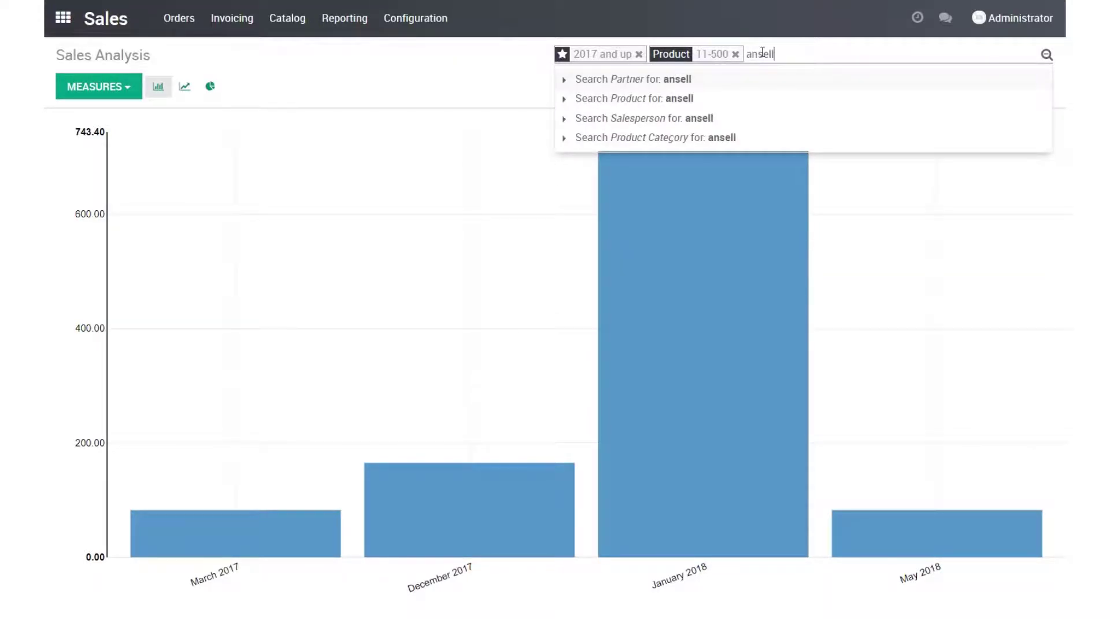
pyautogui.click(679, 99)
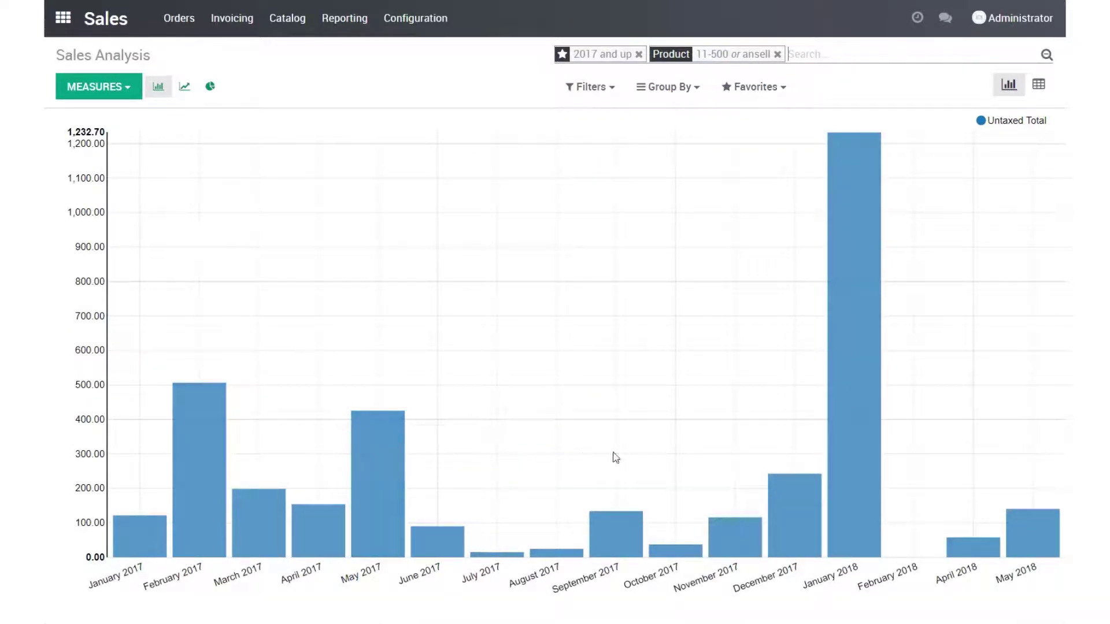
pyautogui.moveTo(1027, 536)
pyautogui.write('chicago')
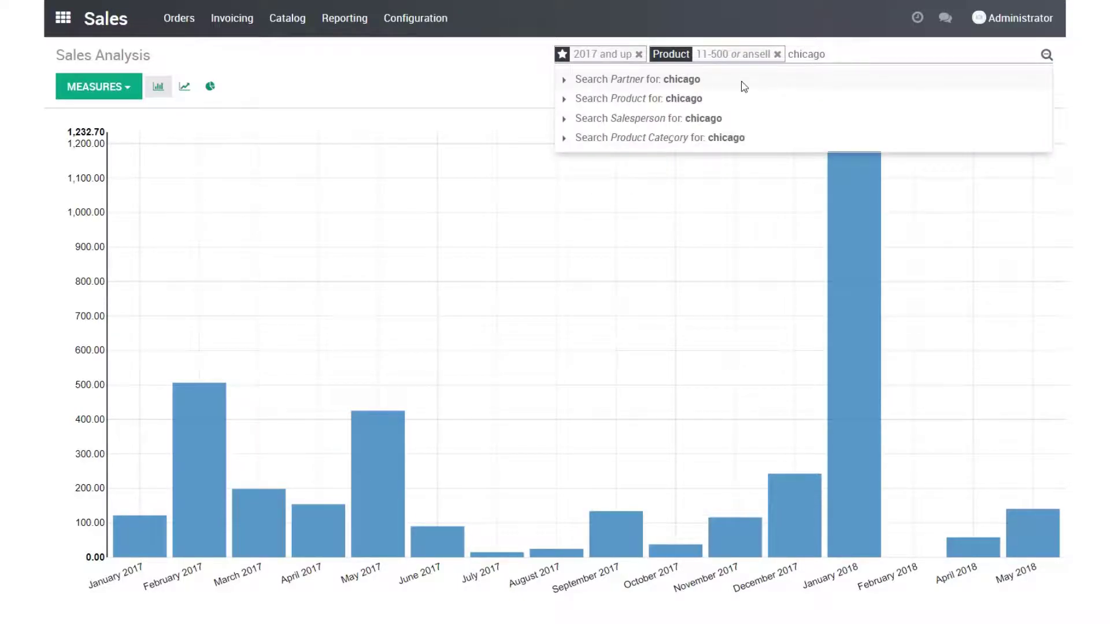
pyautogui.click(714, 99)
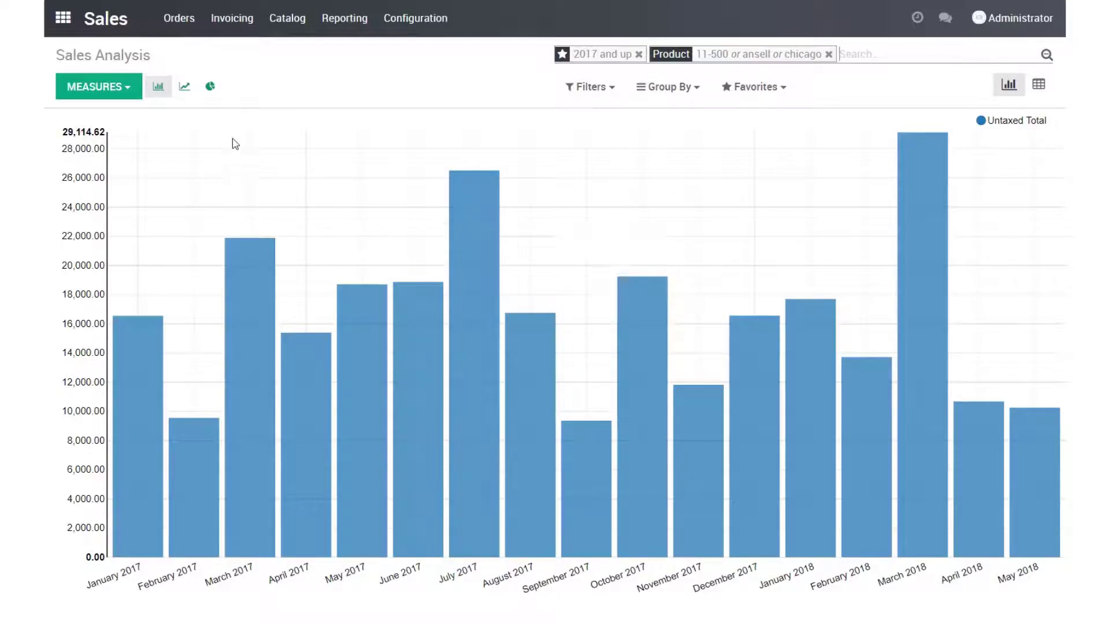
# - View the filtered monthly sales as a line chart, then a pie chart, then bars again
pyautogui.click(185, 88)
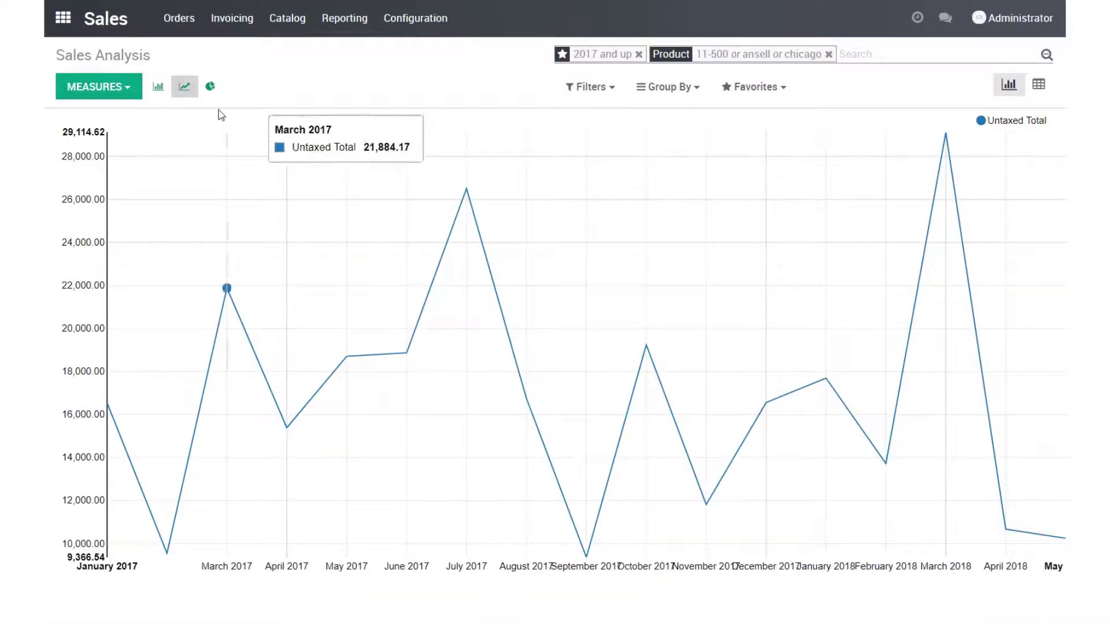
pyautogui.click(210, 89)
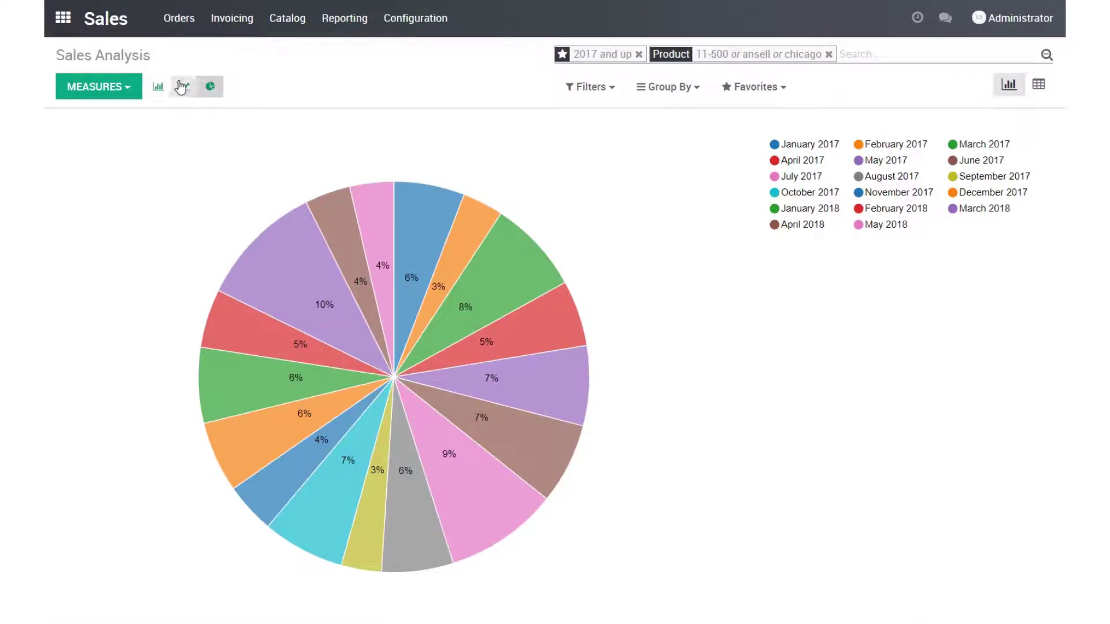
pyautogui.click(158, 87)
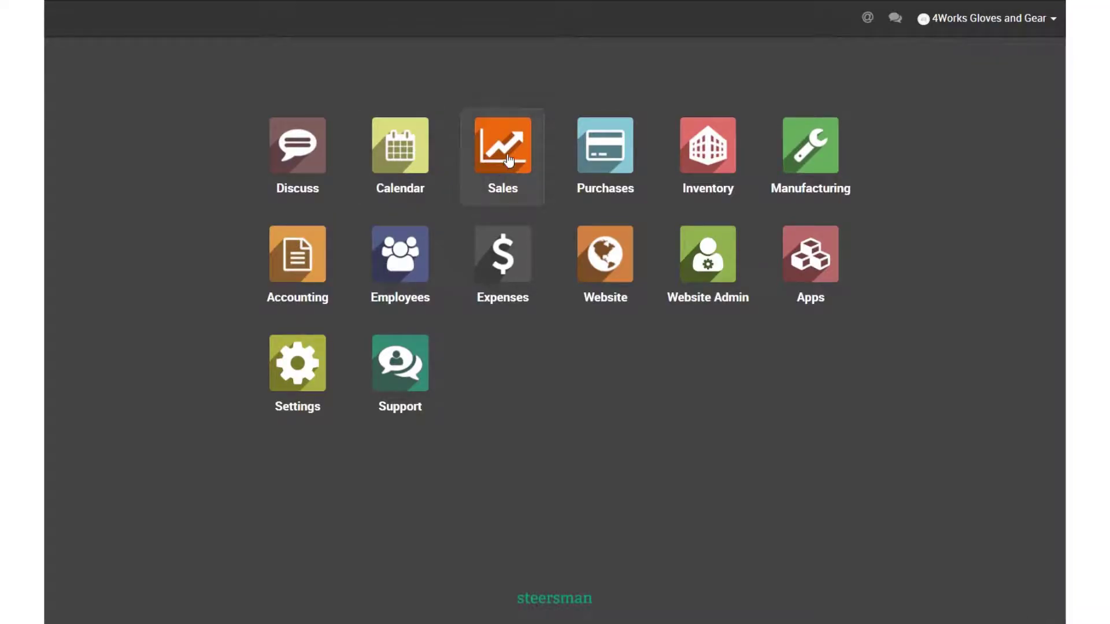
# - Open Sales Analysis to see monthly untaxed totals: Direct Sales 4,275.30, Website Sales 4,549.43
pyautogui.click(508, 162)
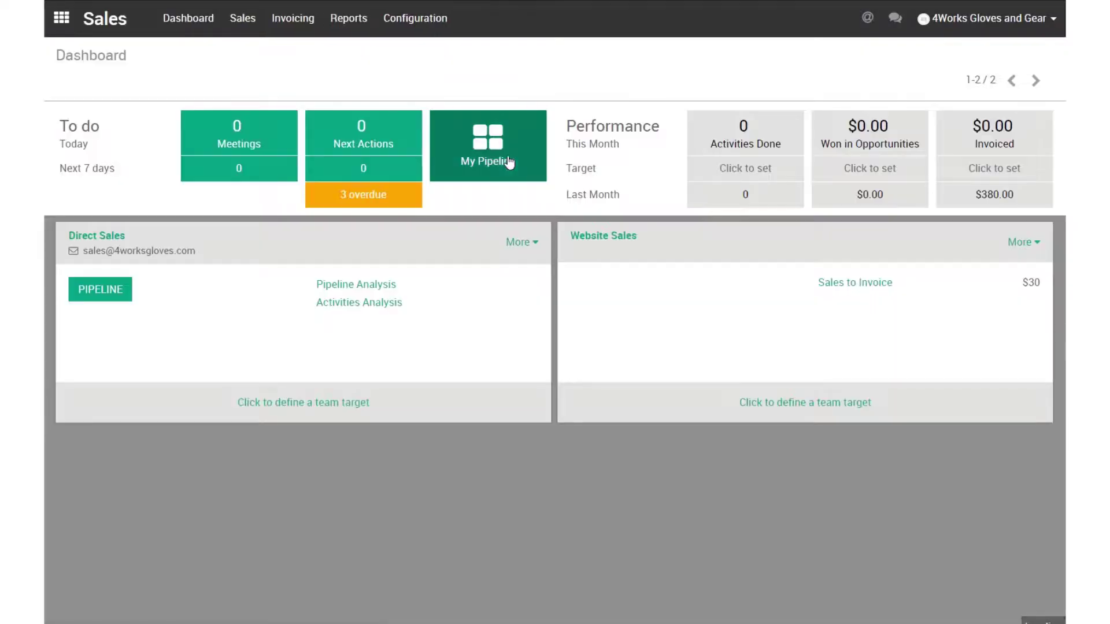
pyautogui.click(349, 19)
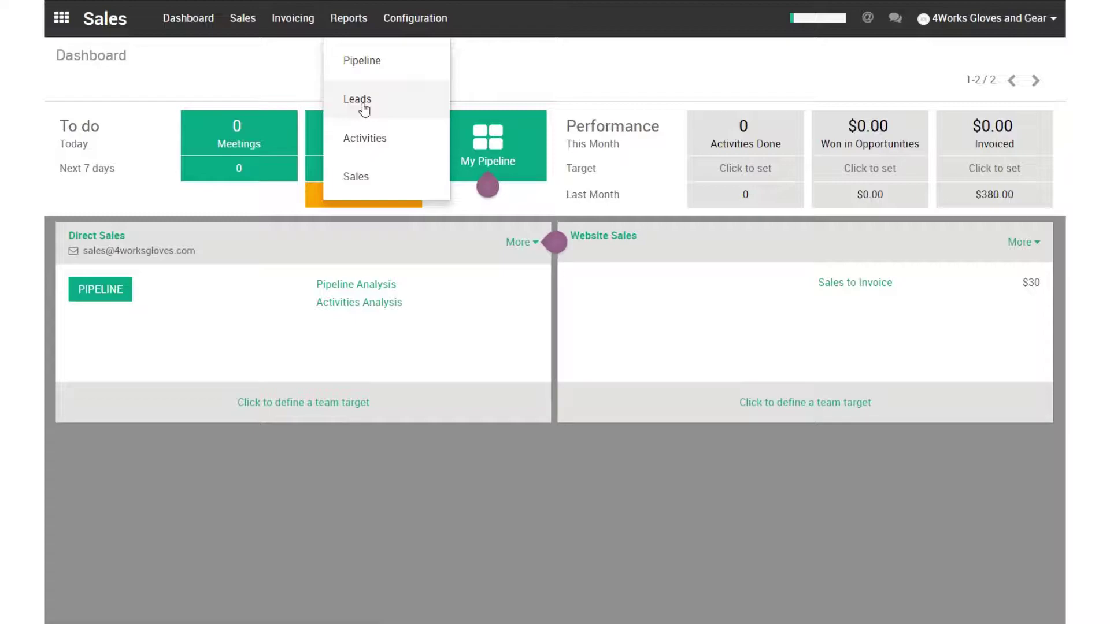
pyautogui.click(368, 176)
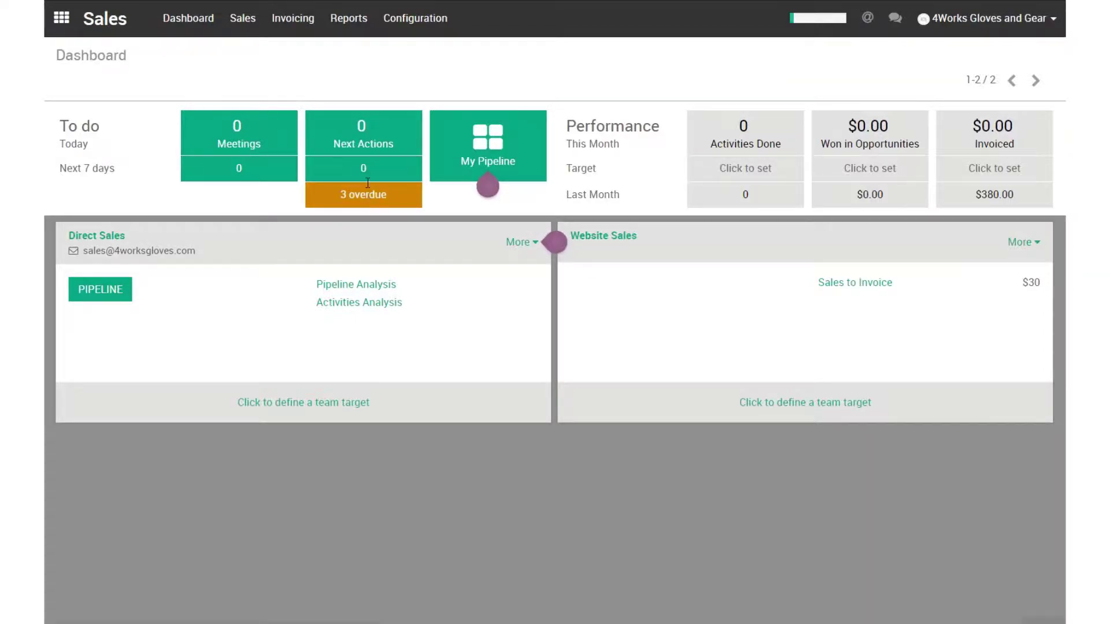
pyautogui.scroll(-1, 238, 253)
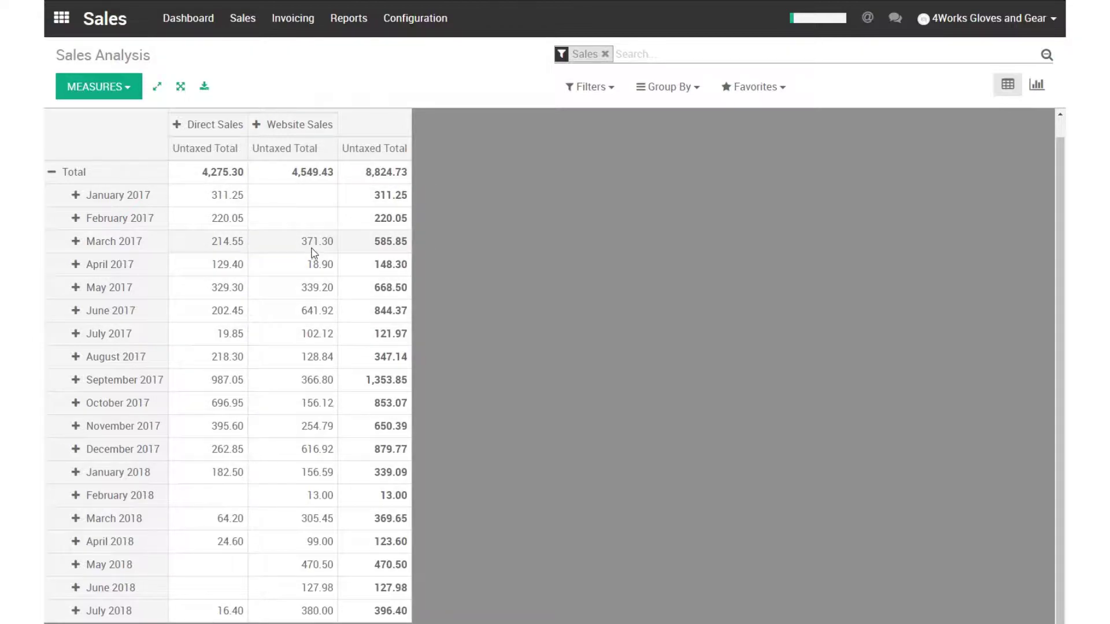
# - Check the Measures list, keep Untaxed Total, and bring up the Group By choices
pyautogui.scroll(1, 250, 178)
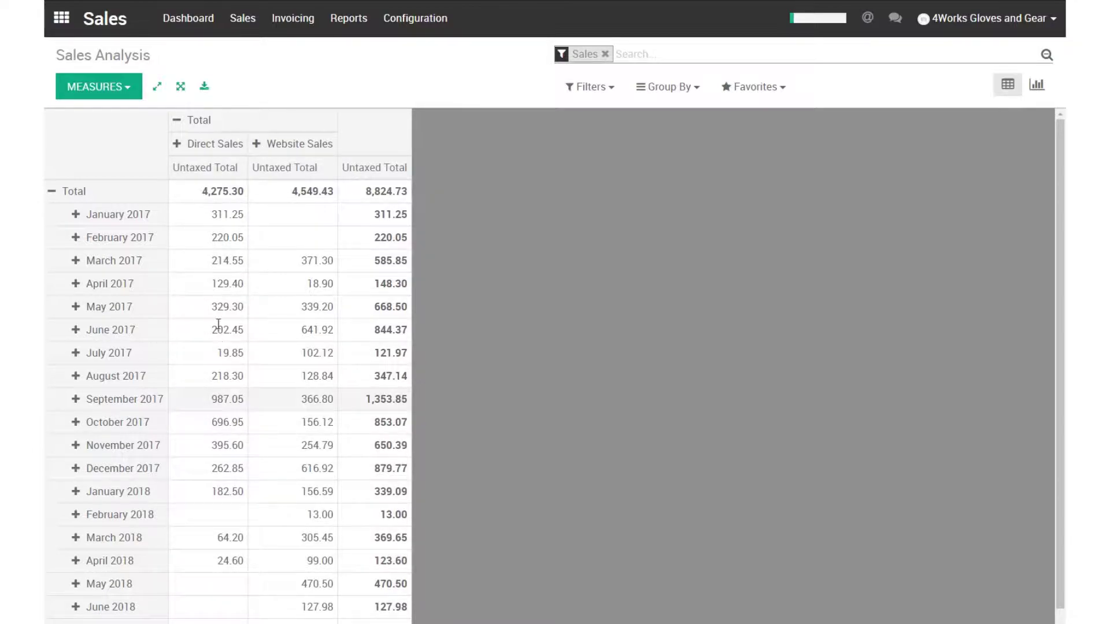
pyautogui.scroll(-1, 191, 283)
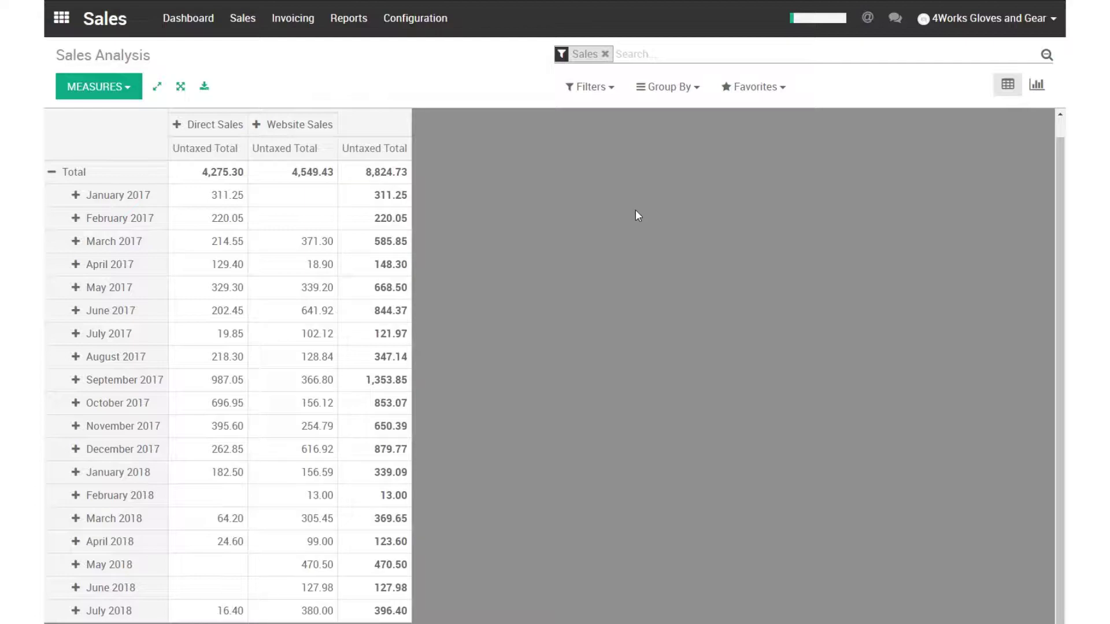
pyautogui.click(119, 90)
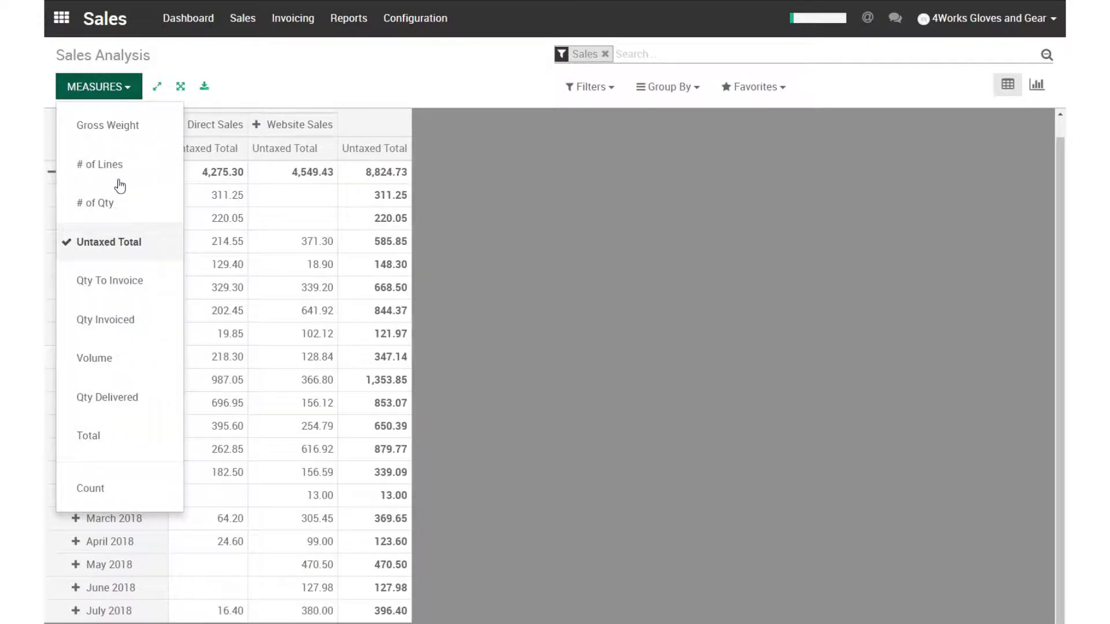
pyautogui.click(615, 139)
pyautogui.click(669, 95)
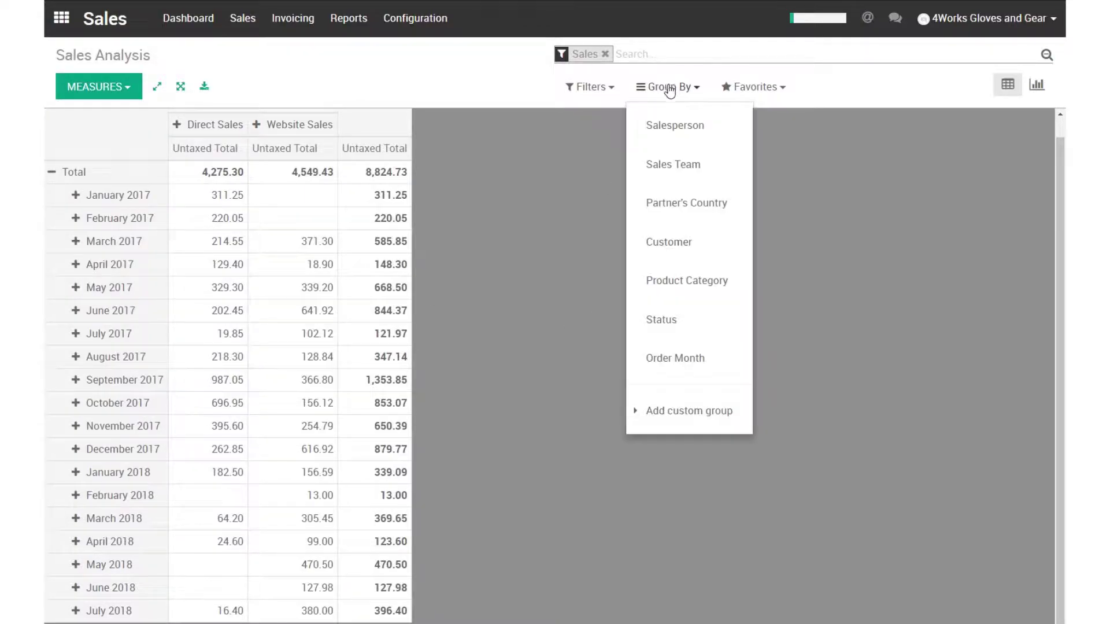
# - Make salespeople the pivot's column headers instead of the Total column
pyautogui.click(696, 132)
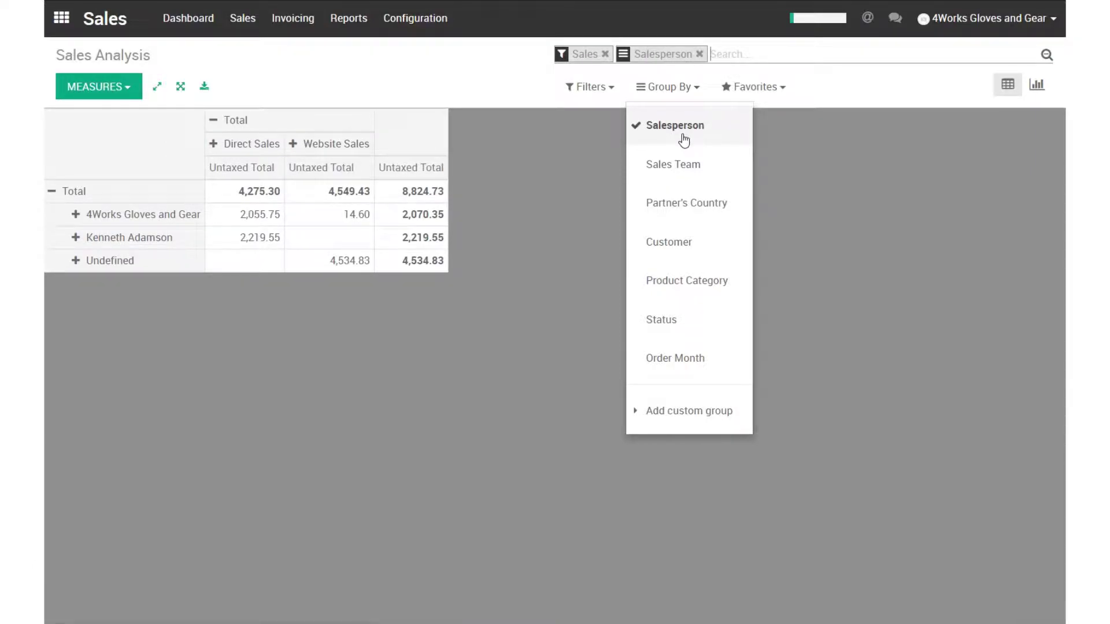
pyautogui.click(578, 200)
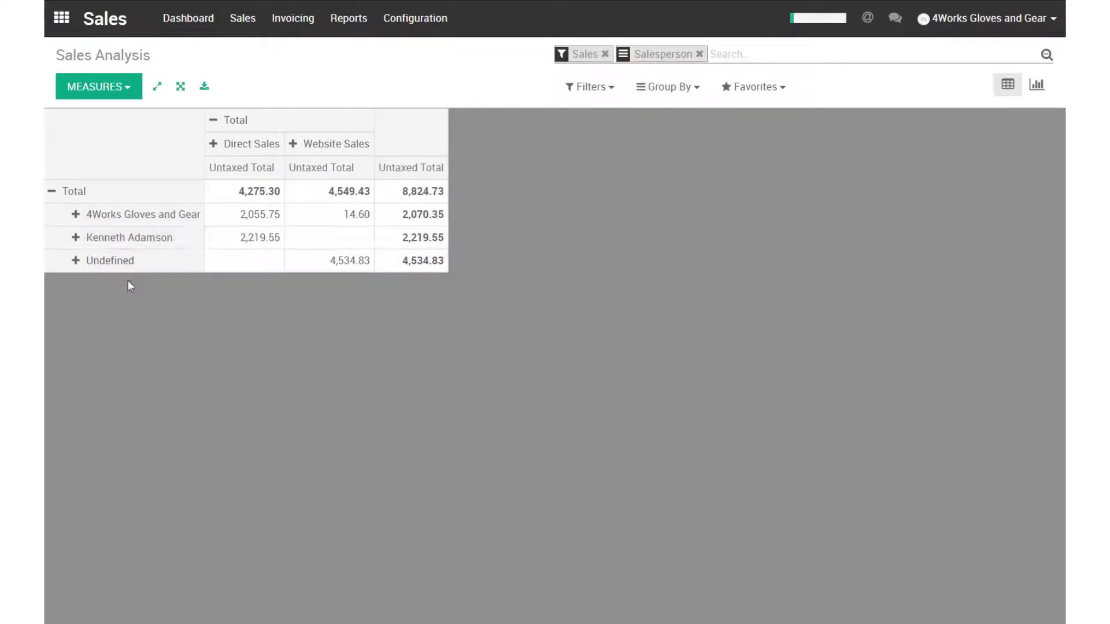
pyautogui.click(214, 120)
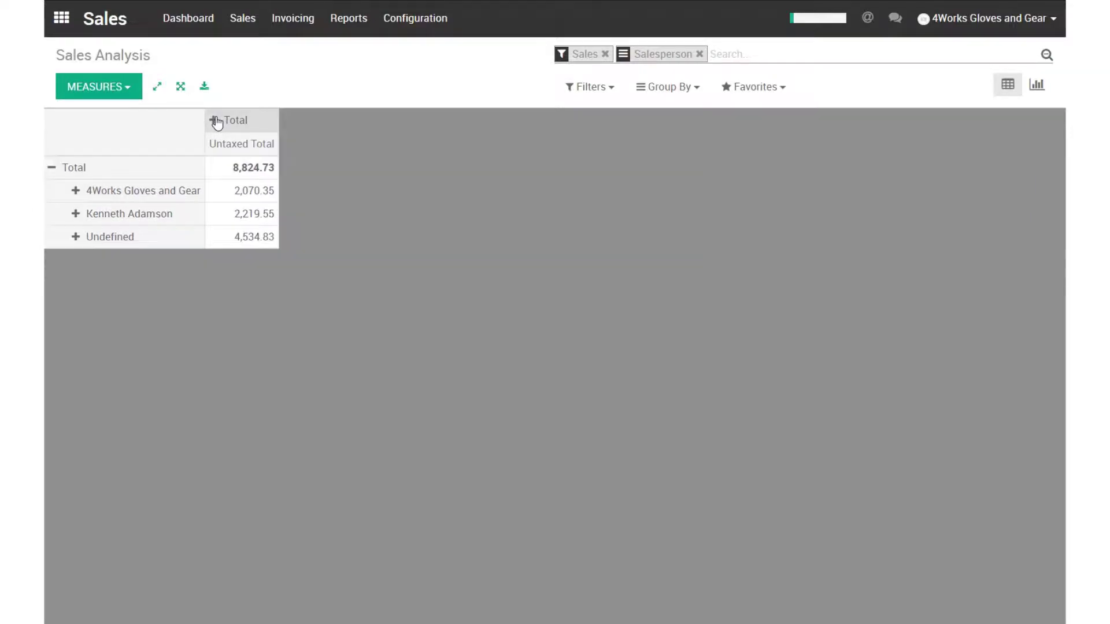
pyautogui.click(217, 123)
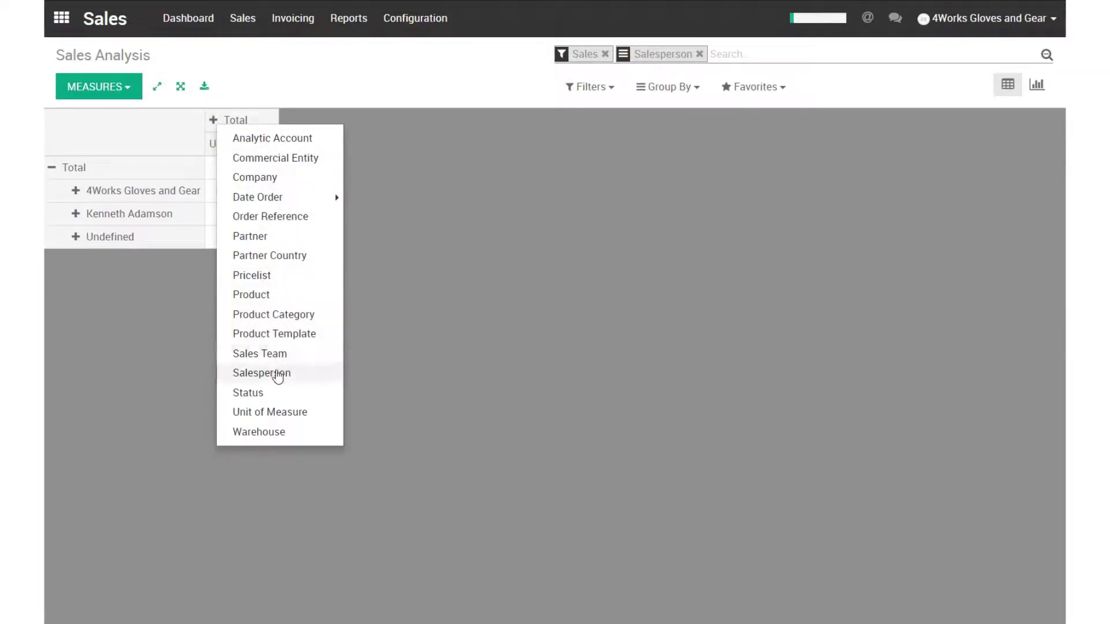
pyautogui.click(276, 374)
# - Break the pivot rows down by order month (Date Order > Month)
pyautogui.click(57, 191)
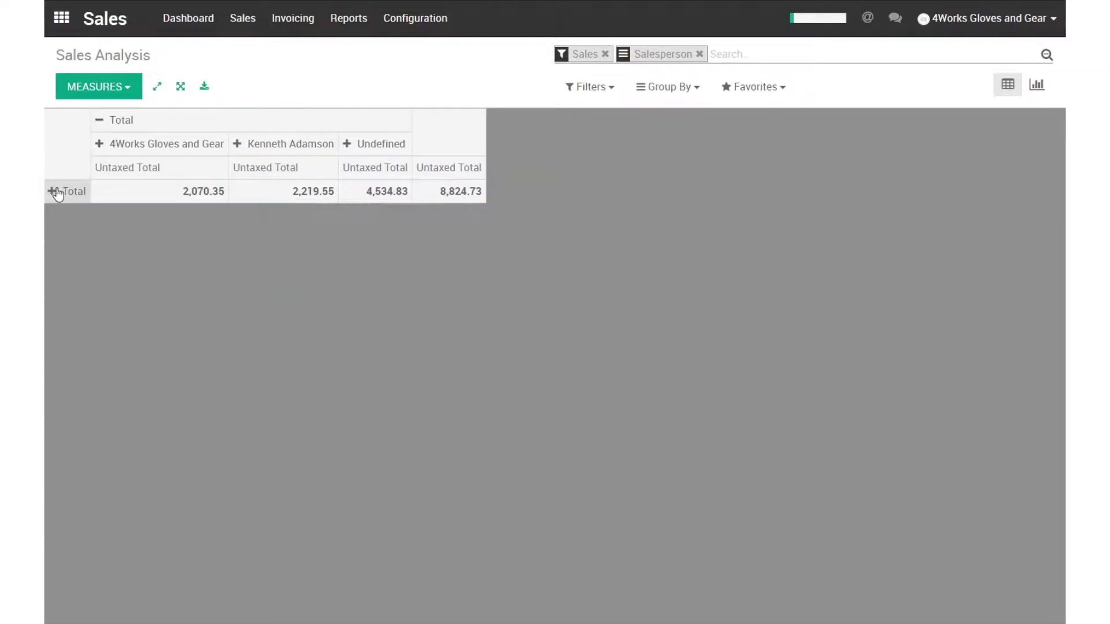
pyautogui.click(56, 199)
pyautogui.moveTo(74, 271)
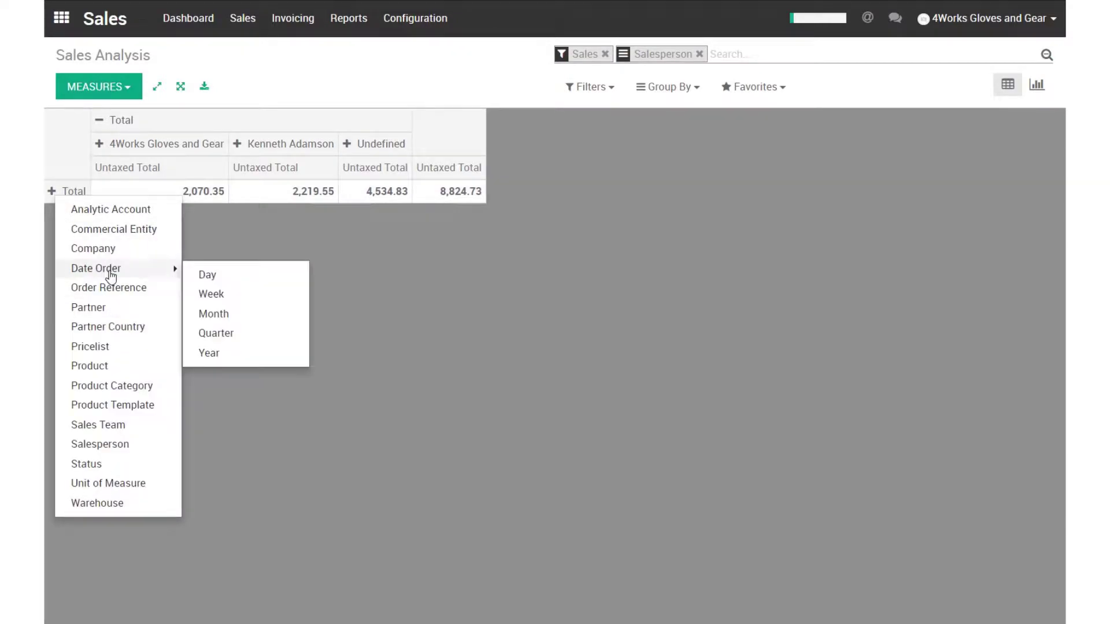
pyautogui.click(227, 313)
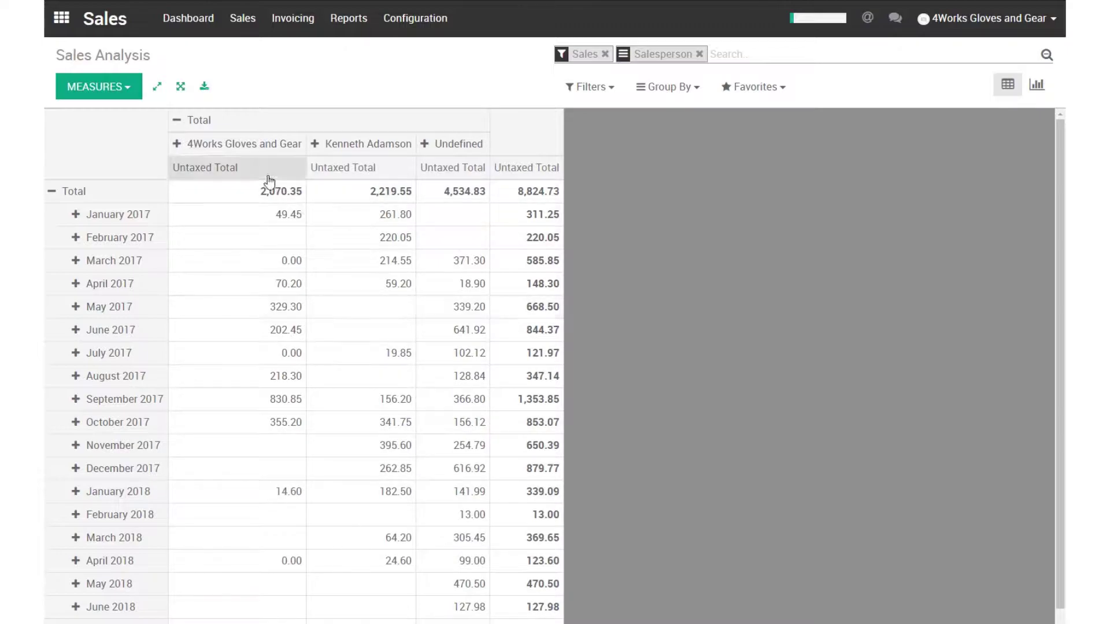
# - Glance at the Favorites list, then leave the salesperson-by-month pivot for the apps home screen
pyautogui.scroll(-2, 349, 198)
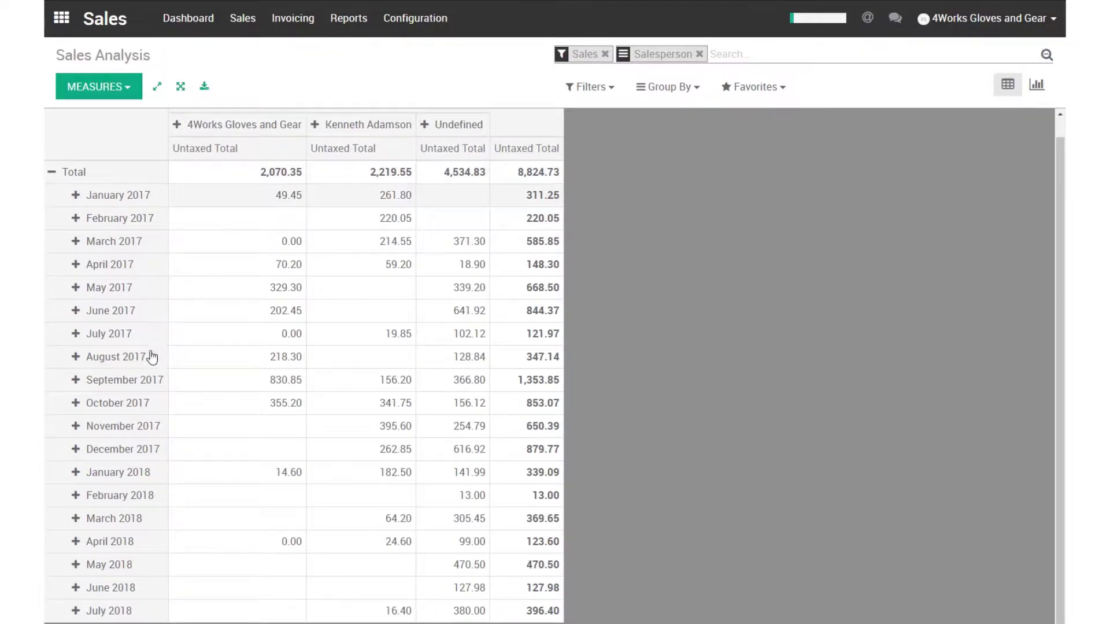
pyautogui.scroll(2, 248, 154)
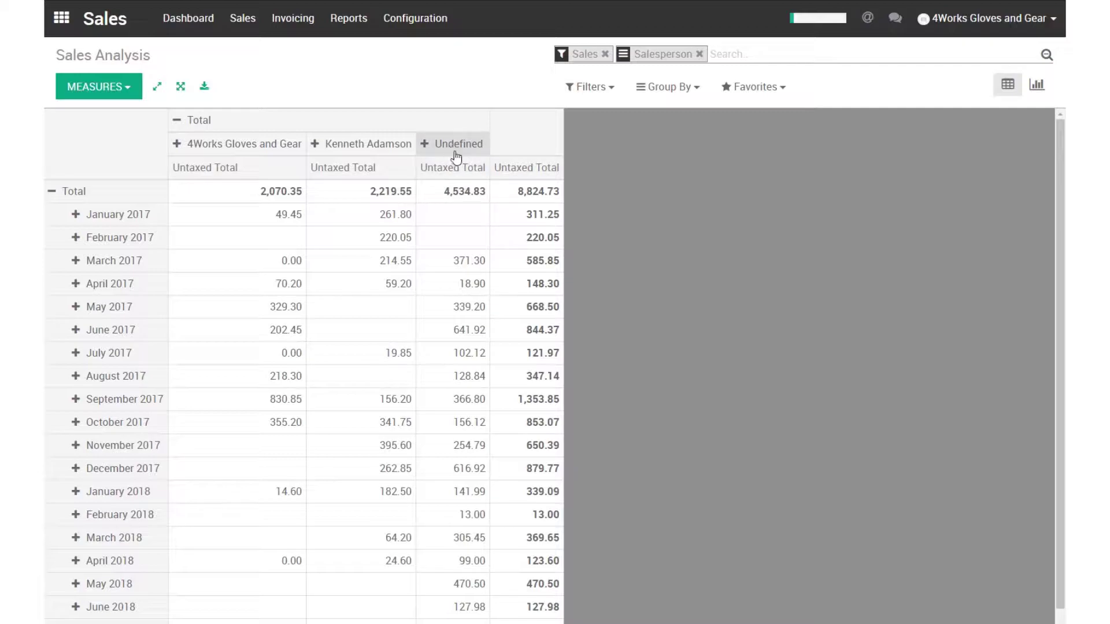
pyautogui.scroll(-1, 457, 167)
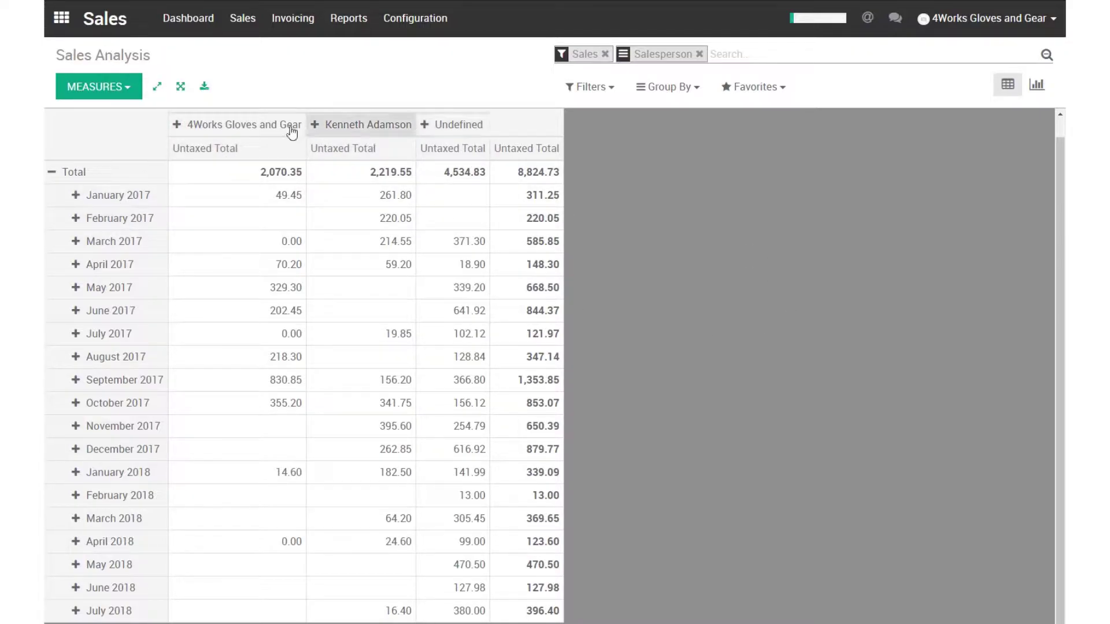
pyautogui.click(757, 87)
pyautogui.click(645, 237)
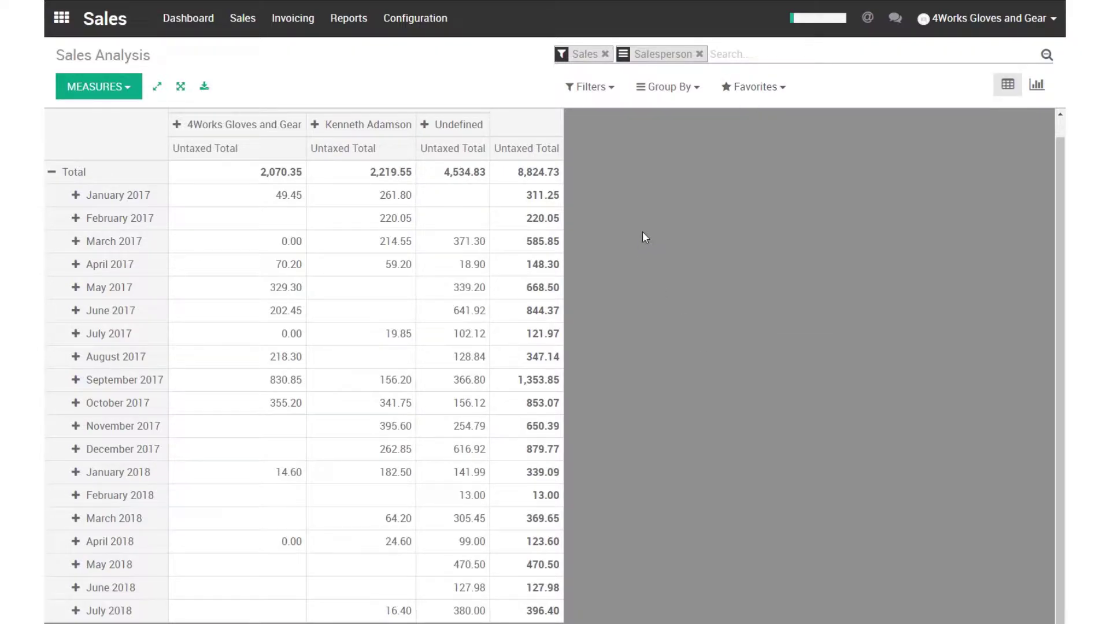
pyautogui.click(65, 20)
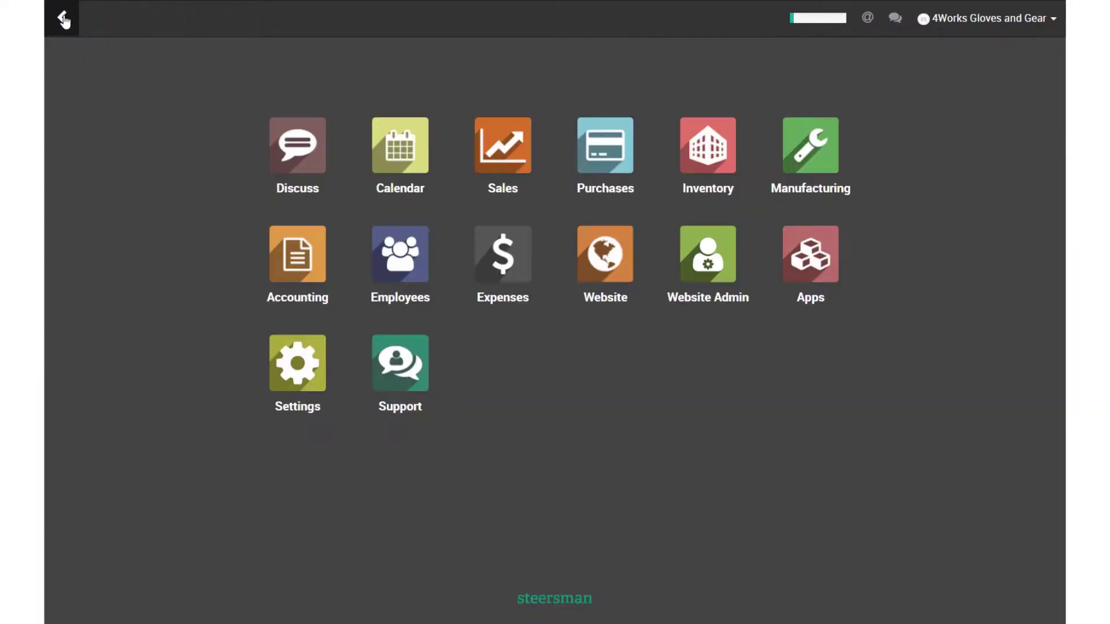
# - Open Accounting's Profit and Loss report for July 2018, showing net profit of $304.13
pyautogui.click(305, 255)
pyautogui.click(452, 20)
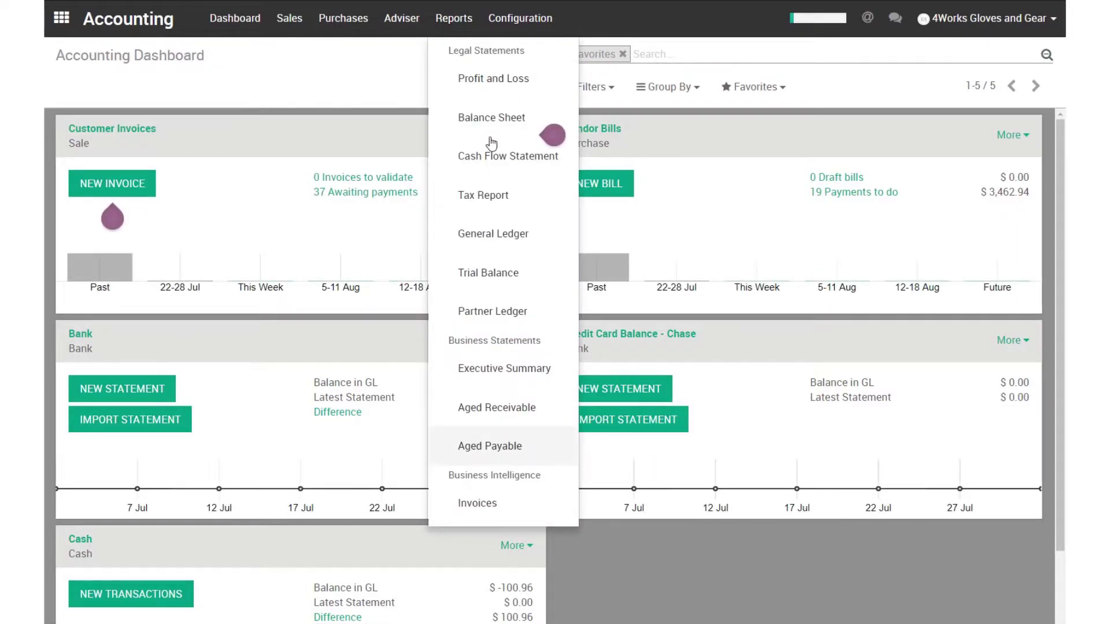
pyautogui.click(460, 77)
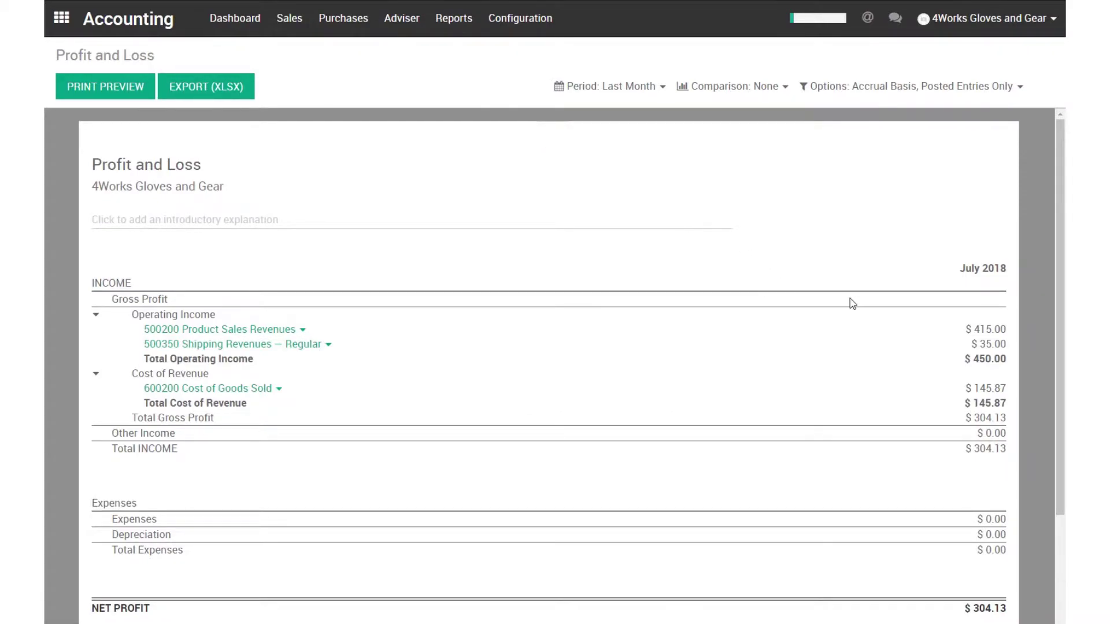
pyautogui.scroll(-1, 453, 325)
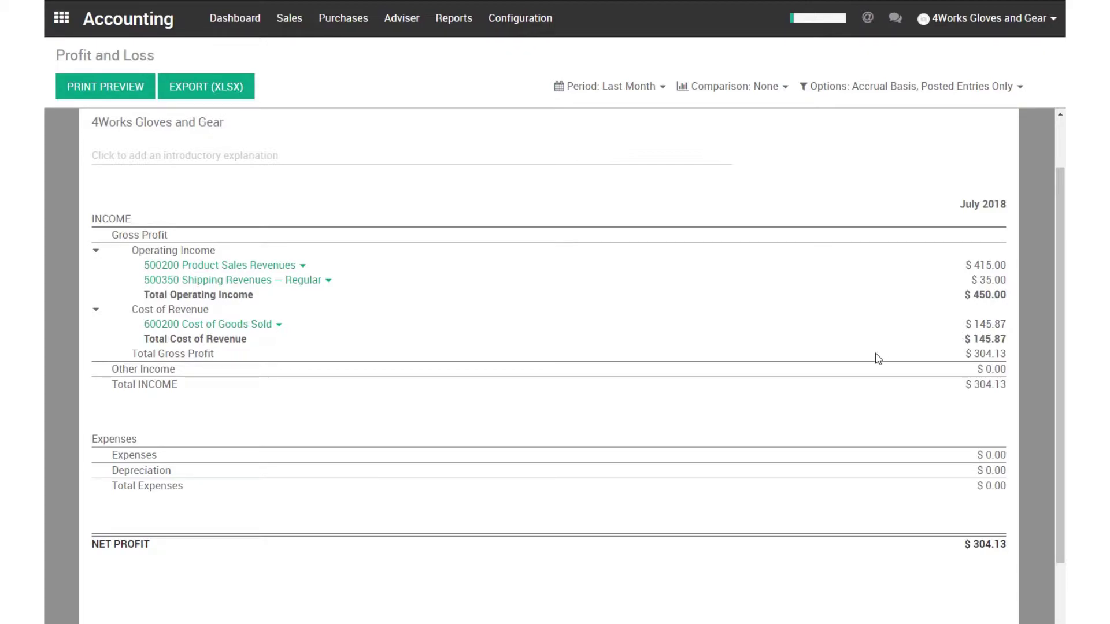
# - Compare July 2018 against the five previous months, back to February 2018
pyautogui.click(720, 88)
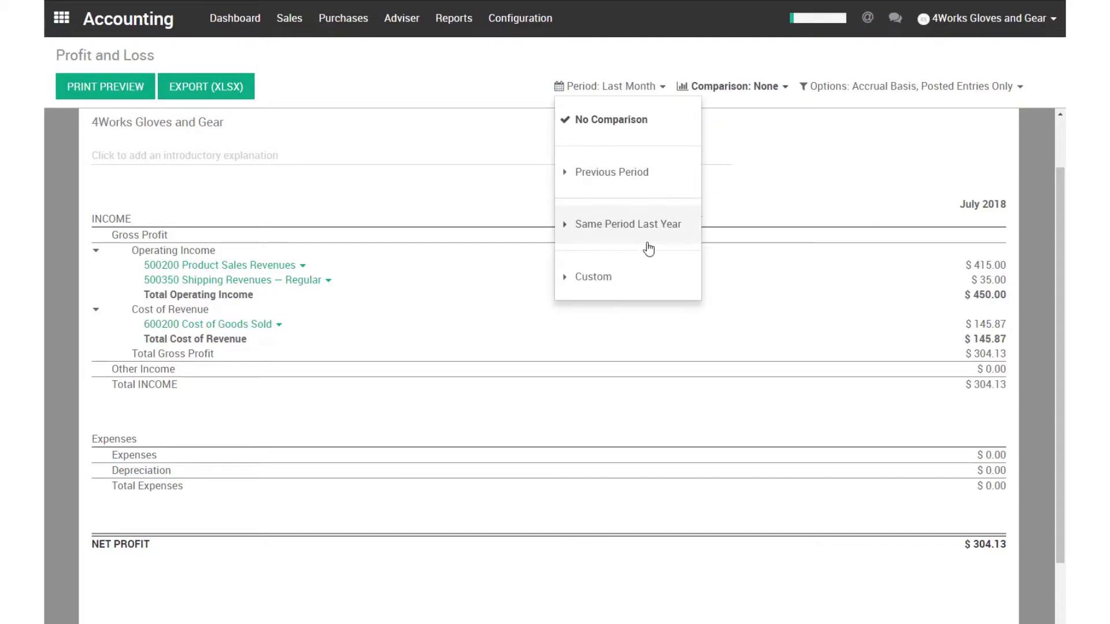
pyautogui.click(608, 173)
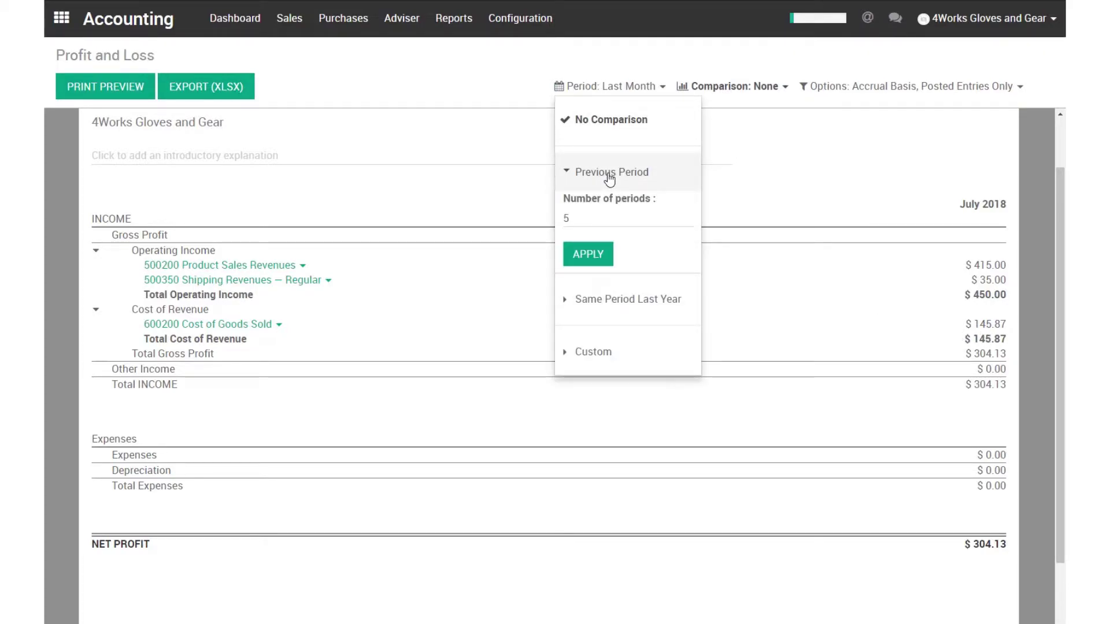
pyautogui.click(588, 255)
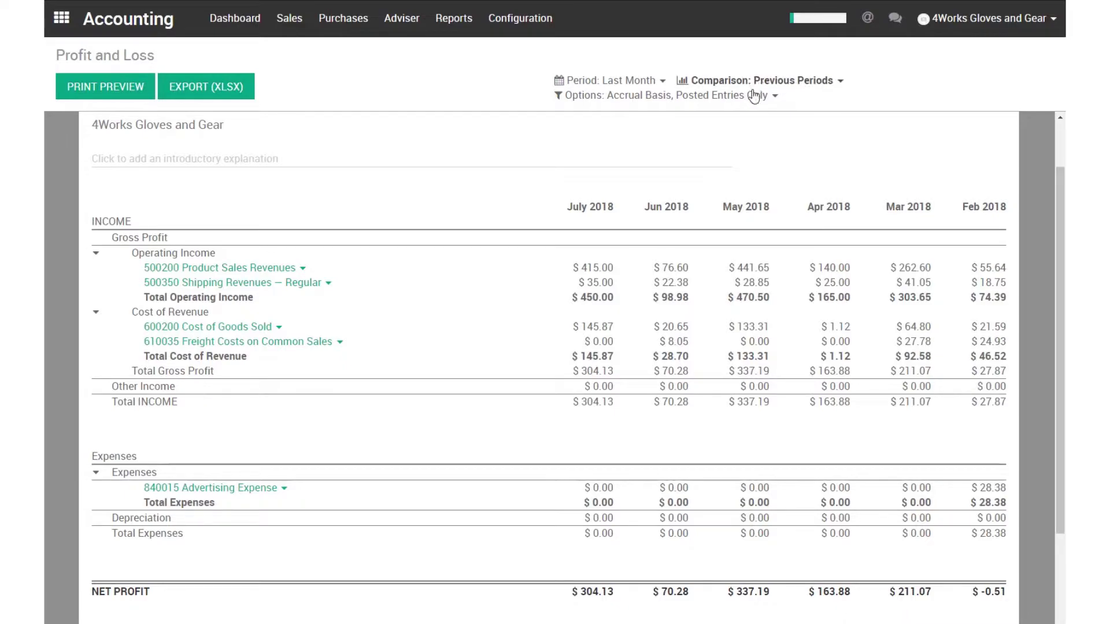
pyautogui.scroll(-2, 731, 170)
pyautogui.scroll(1, 631, 342)
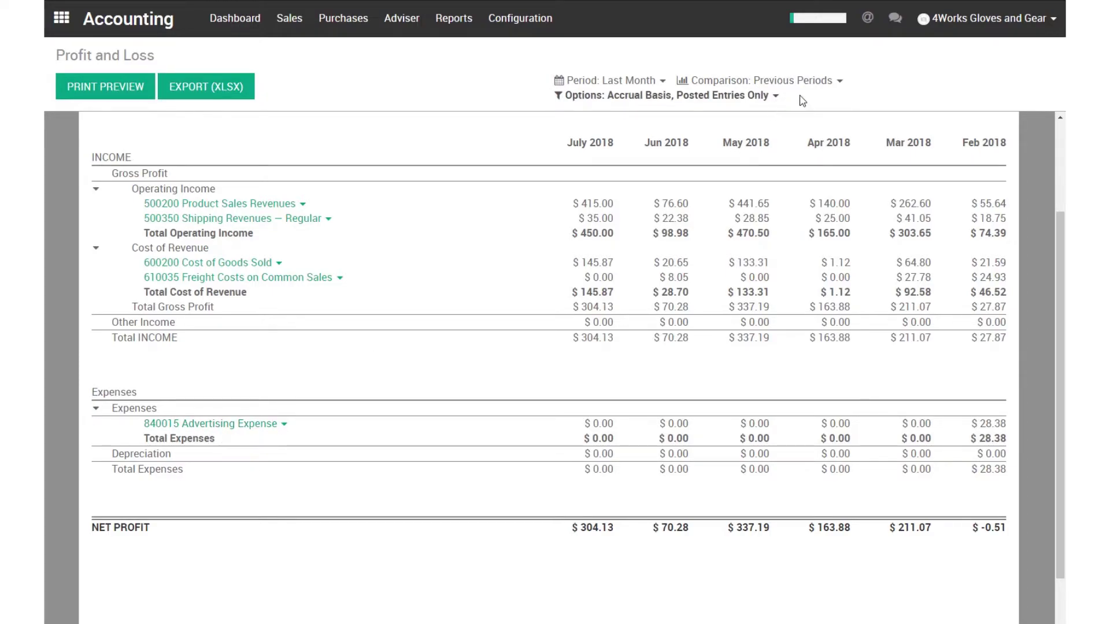
# - Raise the comparison to 11 previous periods, reaching back to August 2017
pyautogui.click(808, 81)
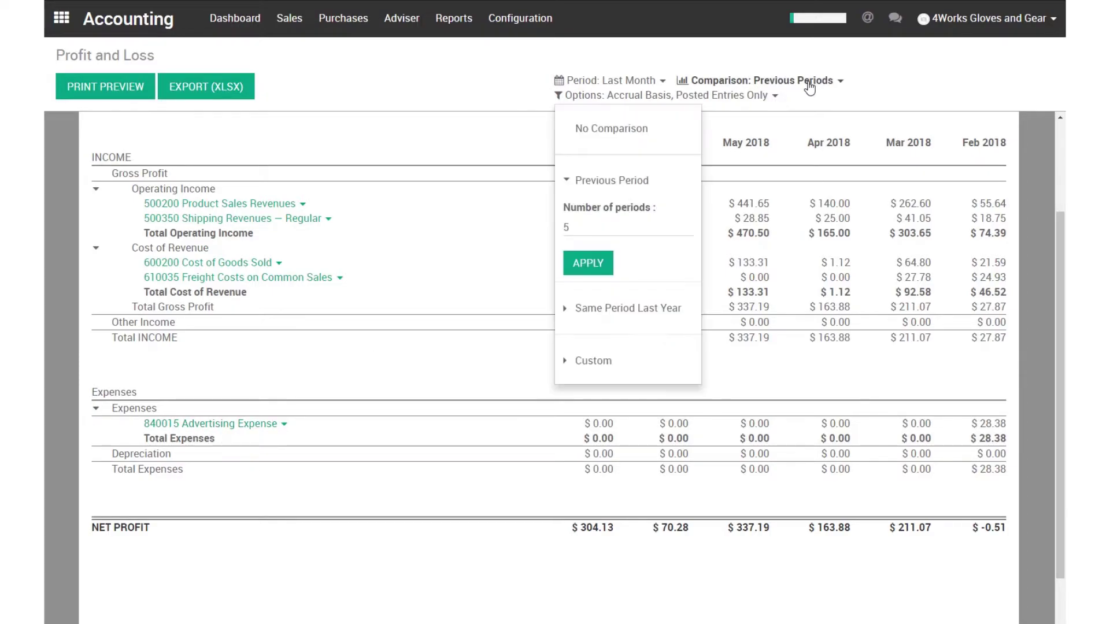
pyautogui.click(692, 227)
pyautogui.press('BackSpace')
pyautogui.write('11')
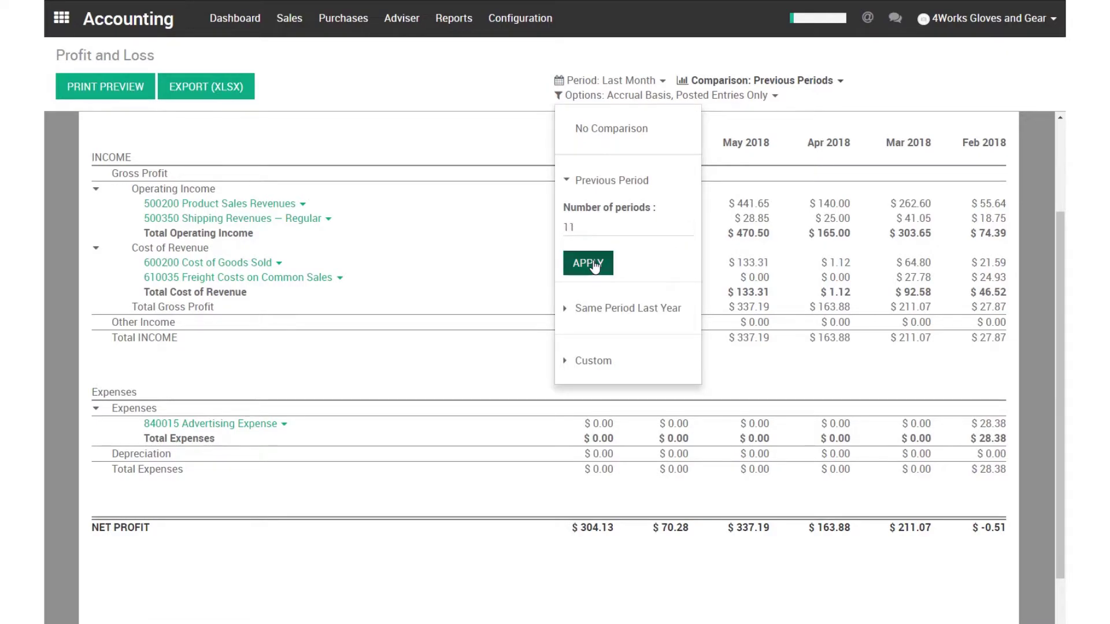
pyautogui.click(569, 274)
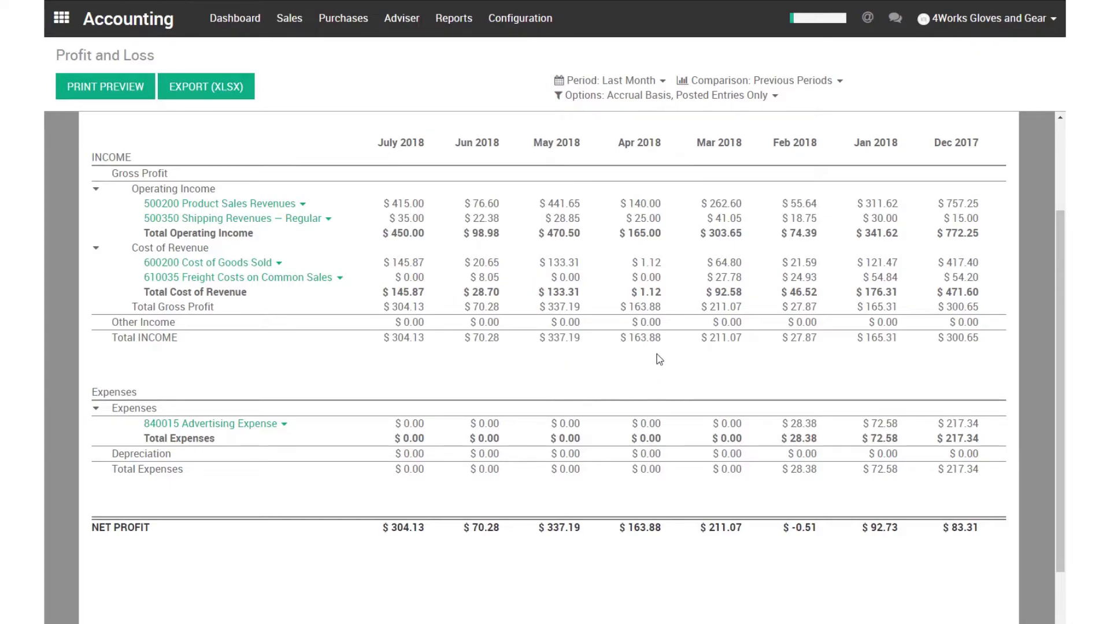
pyautogui.scroll(1, 432, 452)
pyautogui.middleClick(488, 411)
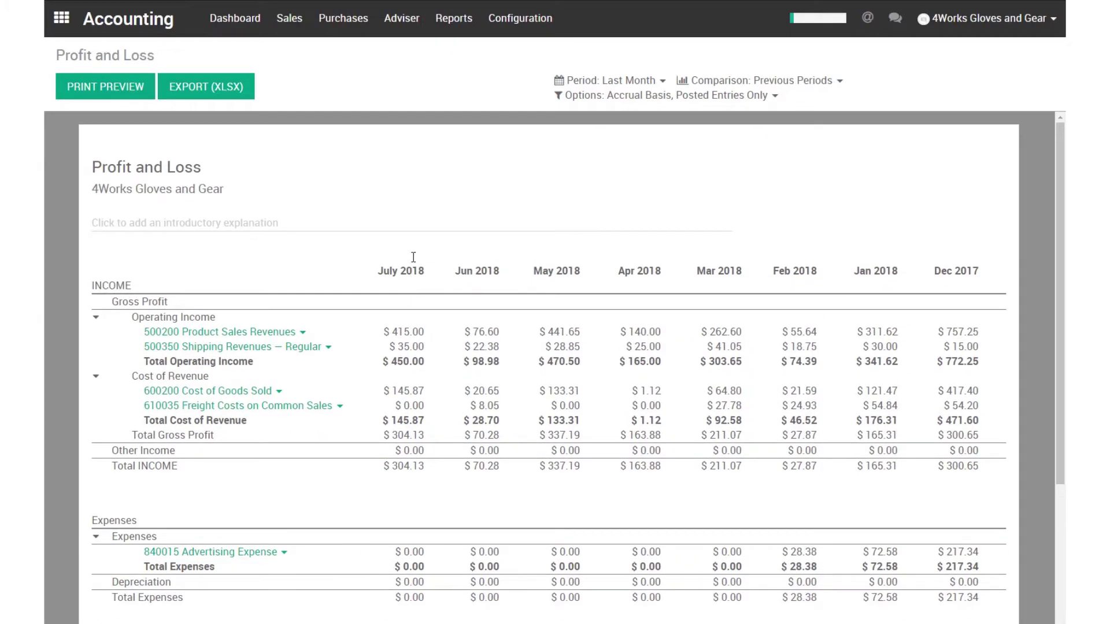
pyautogui.click(430, 180)
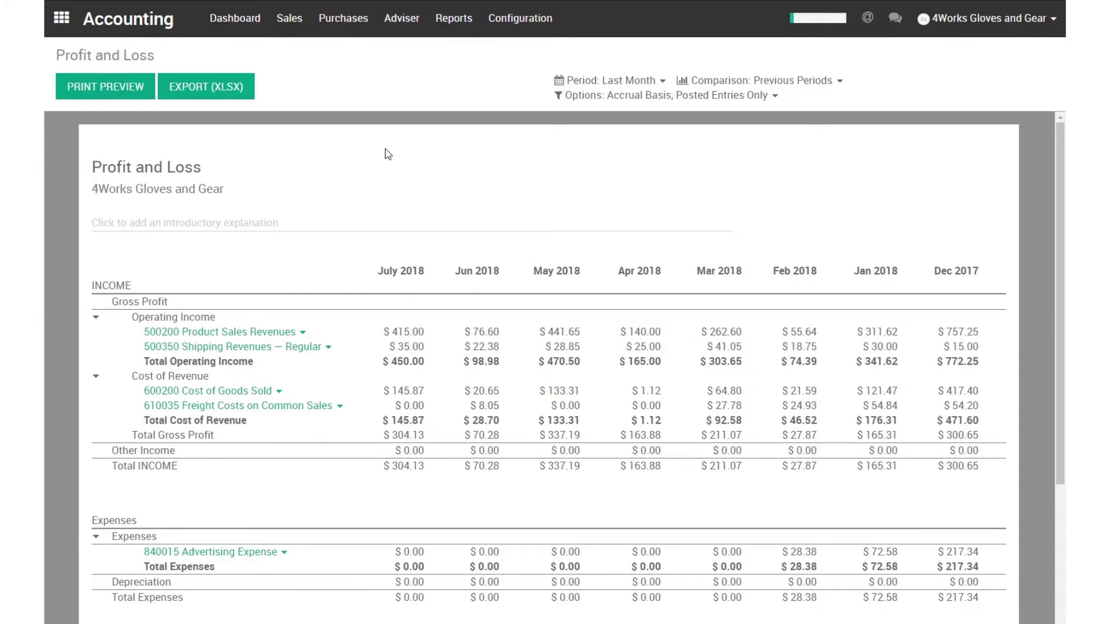